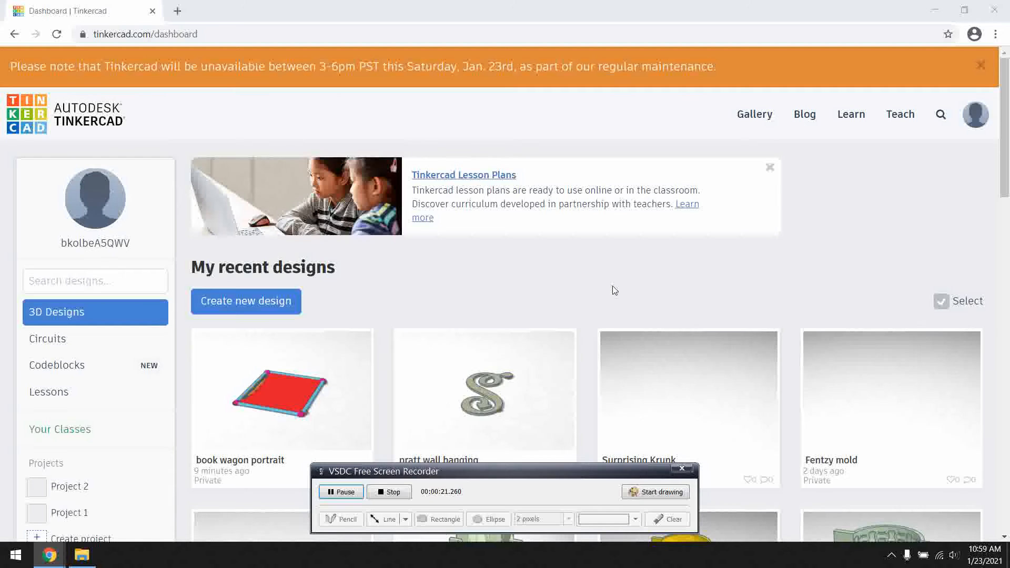
Create a new 3D design and place a red solid box on the back left part of the workplane.
{"action": "scroll", "coordinate": [598, 304], "scroll_direction": "down", "scroll_amount": 4}
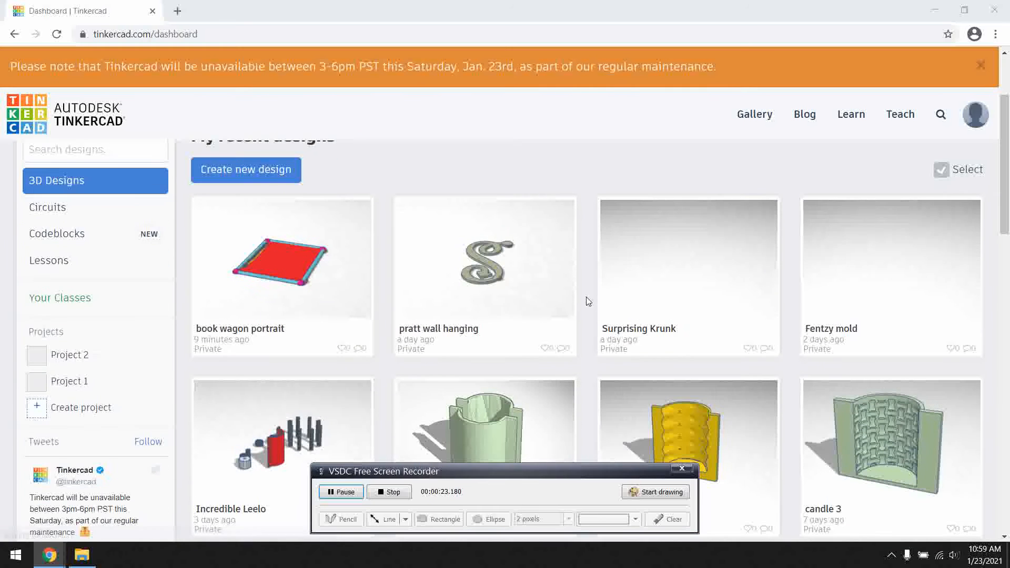
{"action": "scroll", "coordinate": [585, 332], "scroll_direction": "up", "scroll_amount": 4}
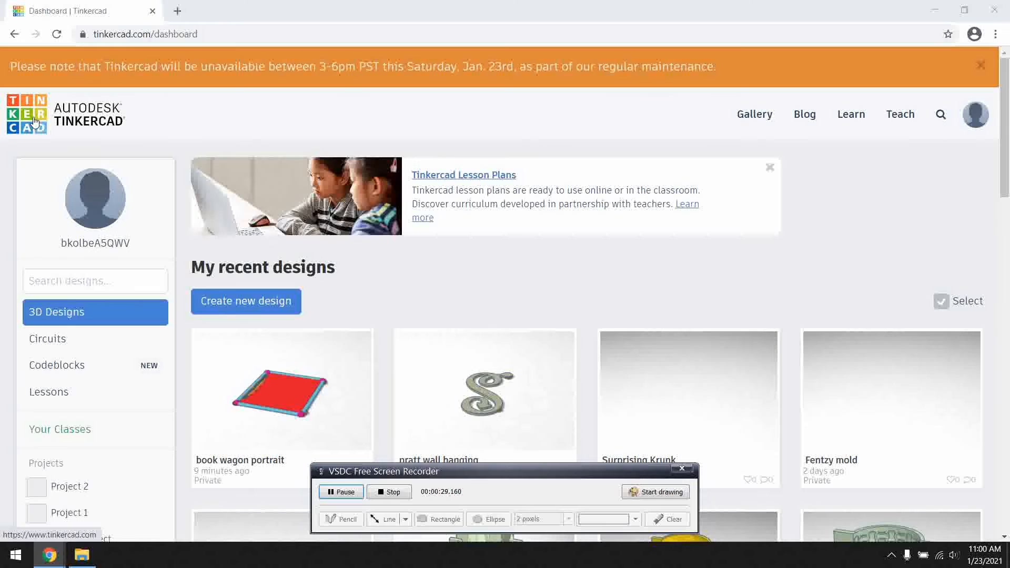
{"action": "left_click", "coordinate": [275, 305]}
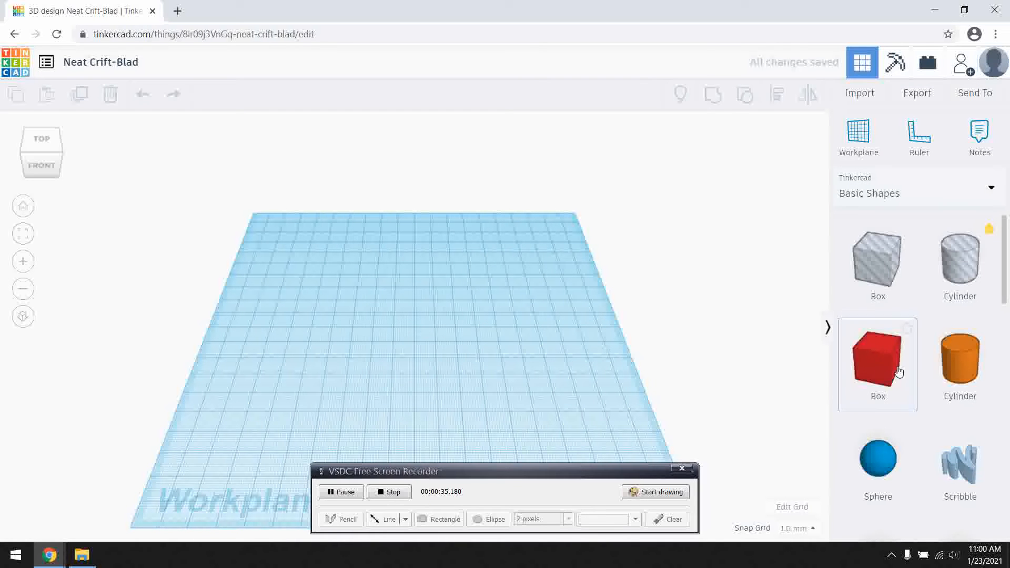
{"action": "left_click_drag", "start_coordinate": [543, 475], "coordinate": [751, 26]}
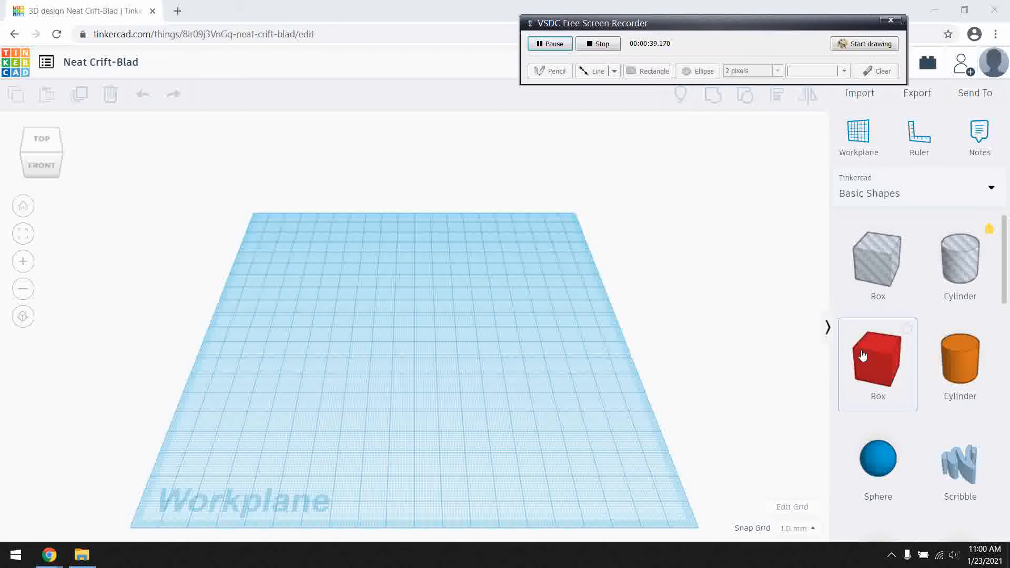
{"action": "left_click", "coordinate": [879, 364]}
{"action": "left_click_drag", "start_coordinate": [879, 364], "coordinate": [337, 318]}
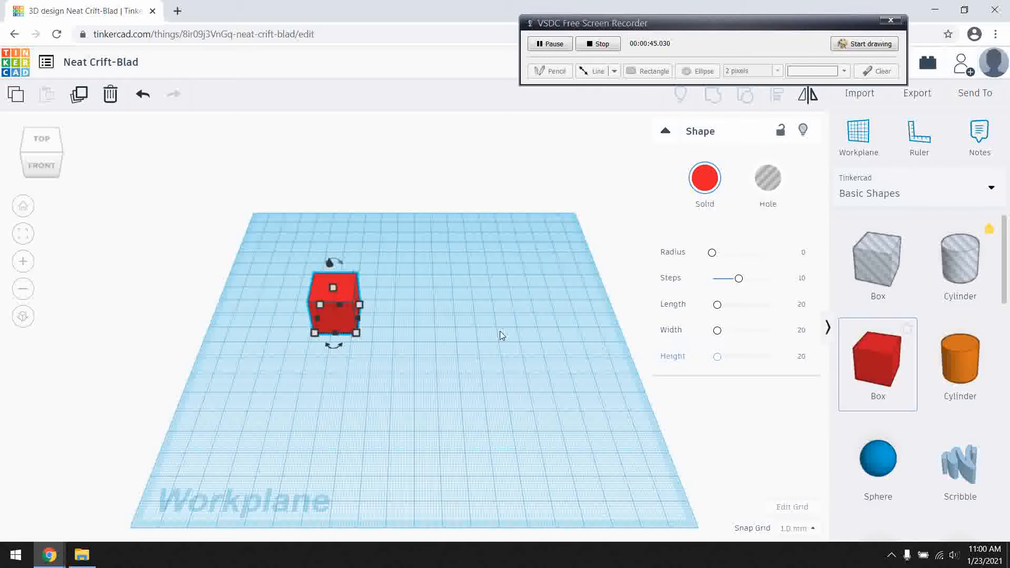
Flatten the box into a thin plate and stretch its base to 60 mm by 23 mm.
{"action": "mouse_move", "coordinate": [333, 333]}
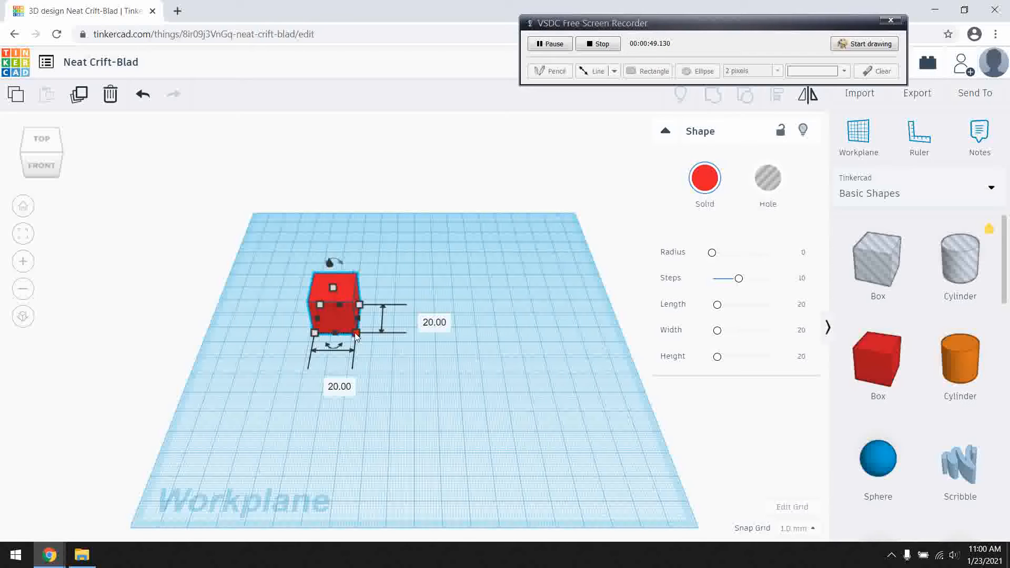
{"action": "mouse_move", "coordinate": [331, 287]}
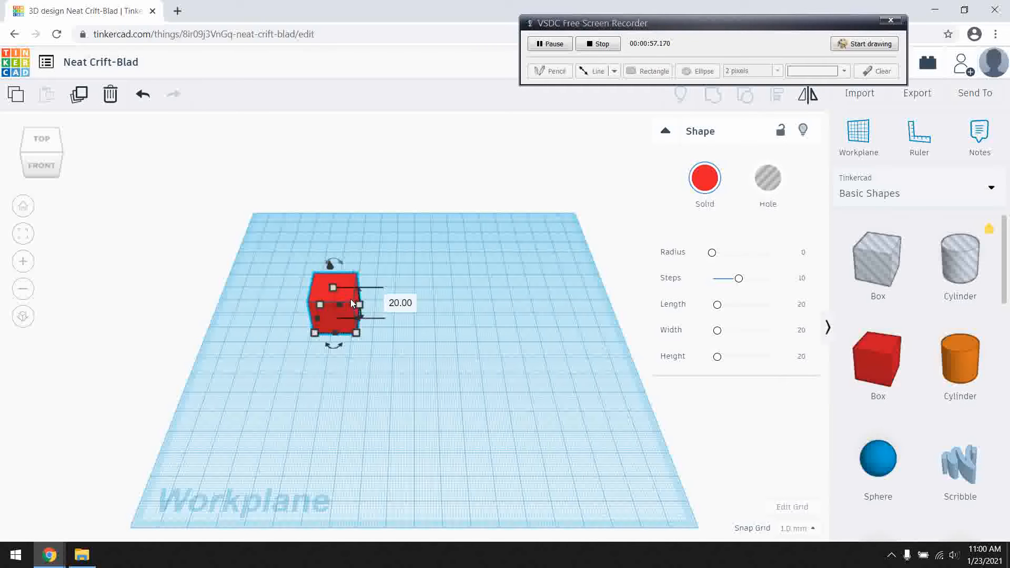
{"action": "right_click_drag", "start_coordinate": [408, 342], "coordinate": [350, 279]}
{"action": "left_click_drag", "start_coordinate": [348, 274], "coordinate": [352, 299]}
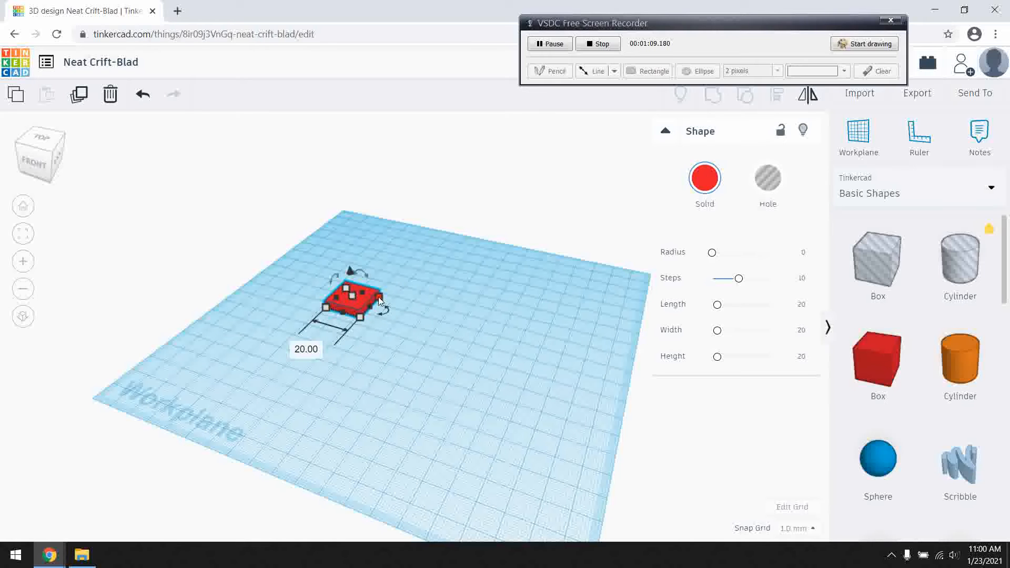
{"action": "left_click_drag", "start_coordinate": [383, 296], "coordinate": [453, 314]}
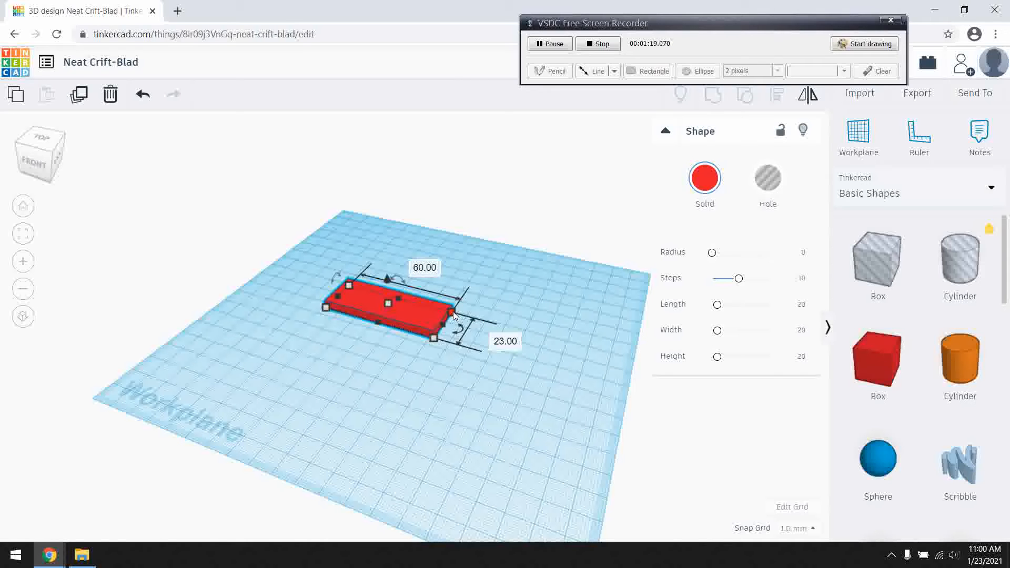
{"action": "left_click", "coordinate": [367, 363]}
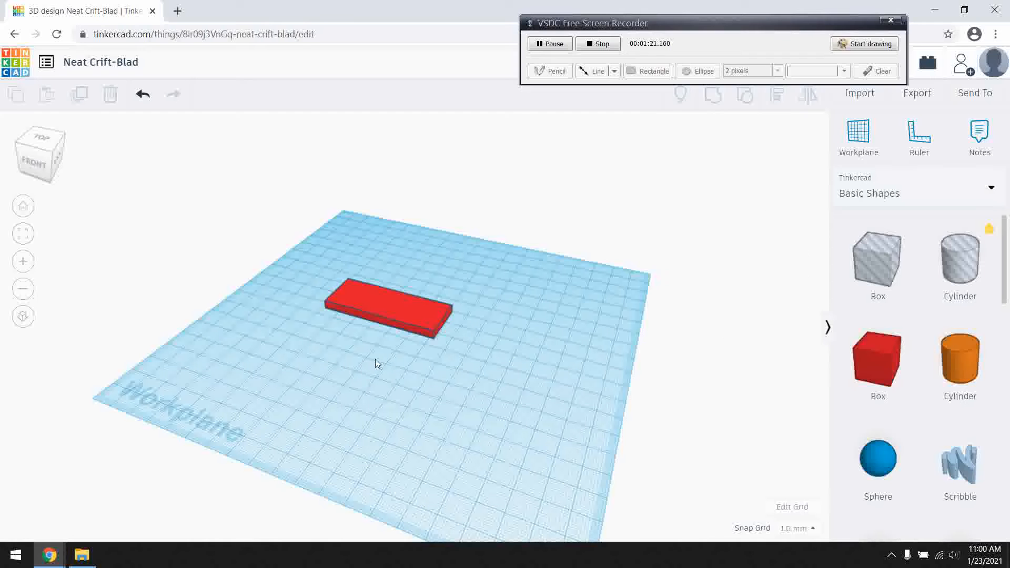
{"action": "left_click", "coordinate": [415, 313]}
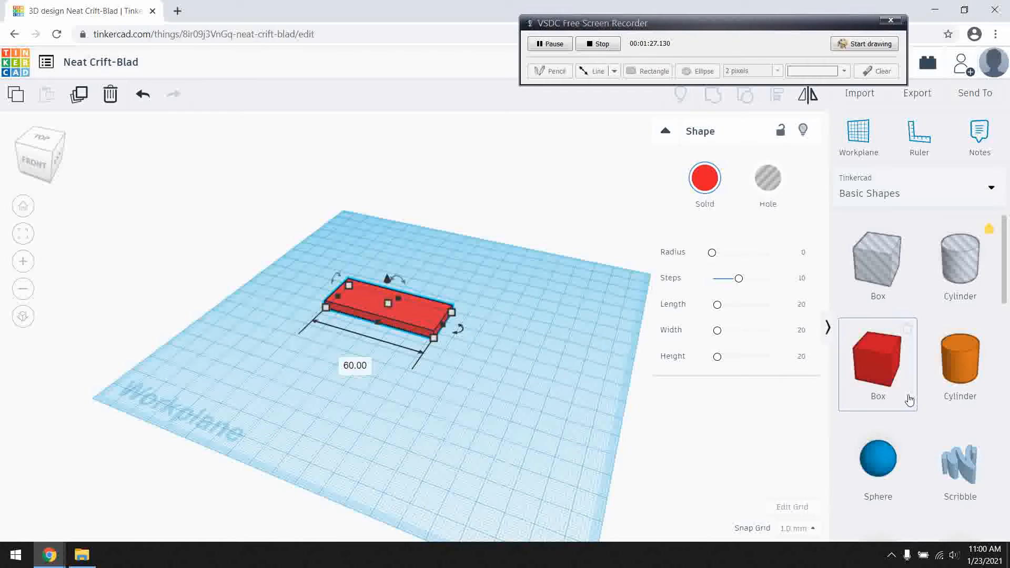
Add a text shape in front of the plate and replace its default wording with the surname for the tag.
{"action": "scroll", "coordinate": [915, 400], "scroll_direction": "down", "scroll_amount": 6}
{"action": "left_click_drag", "start_coordinate": [968, 349], "coordinate": [354, 352]}
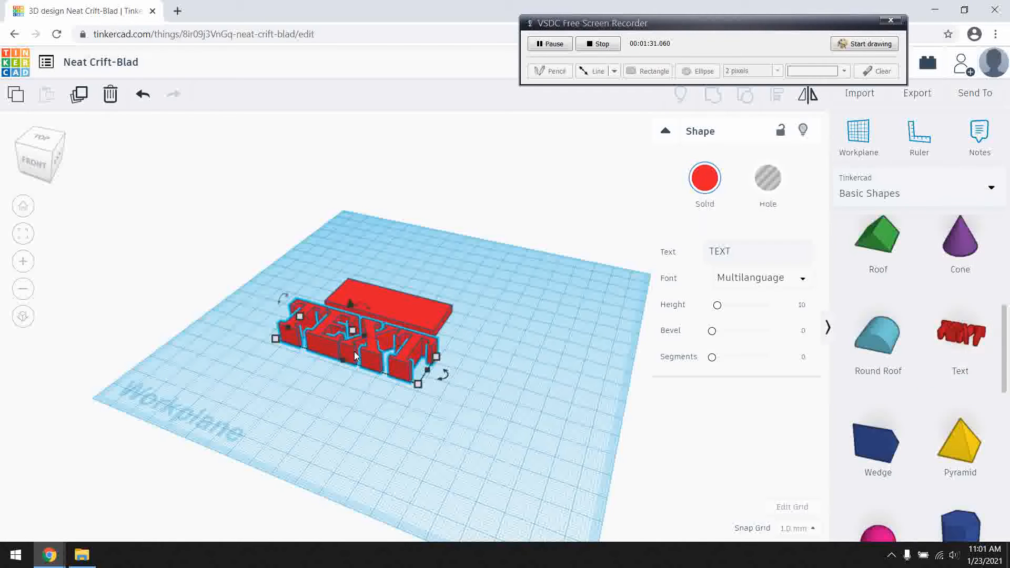
{"action": "left_click", "coordinate": [750, 253]}
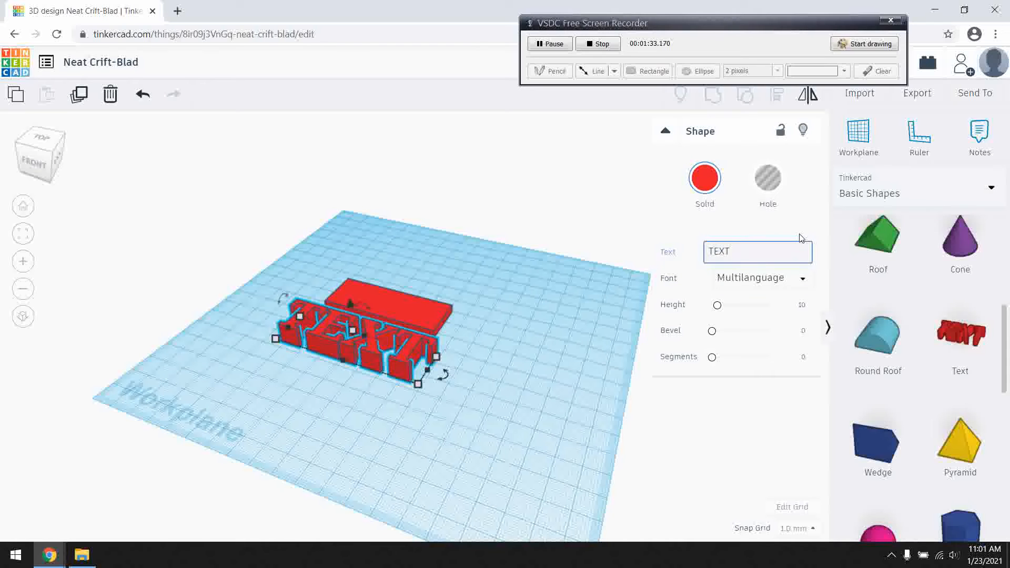
{"action": "left_click_drag", "start_coordinate": [762, 258], "coordinate": [667, 256]}
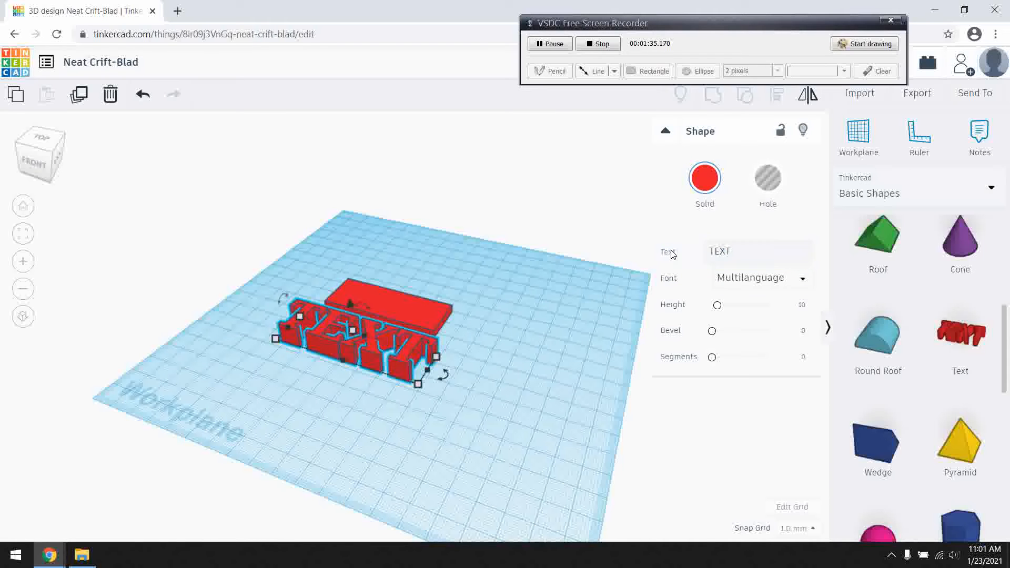
{"action": "double_click", "coordinate": [731, 252]}
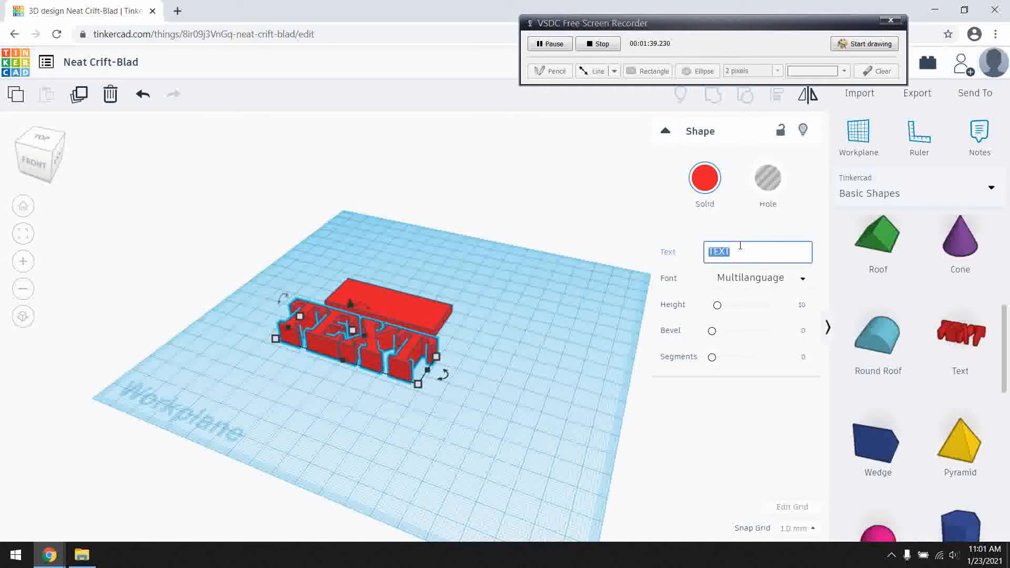
{"action": "type", "text": "Prat"}
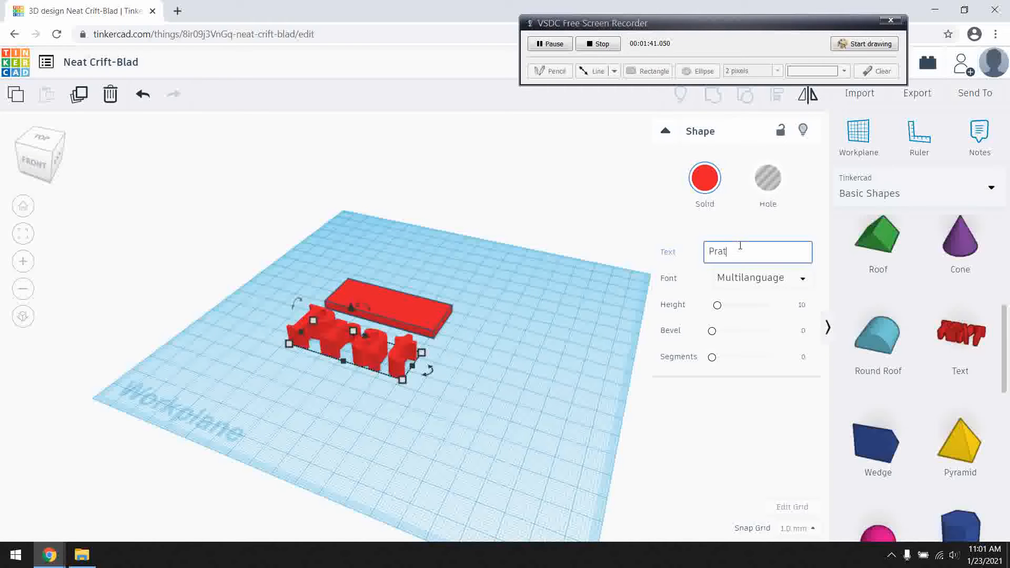
{"action": "type", "text": "t"}
{"action": "key", "text": "Return"}
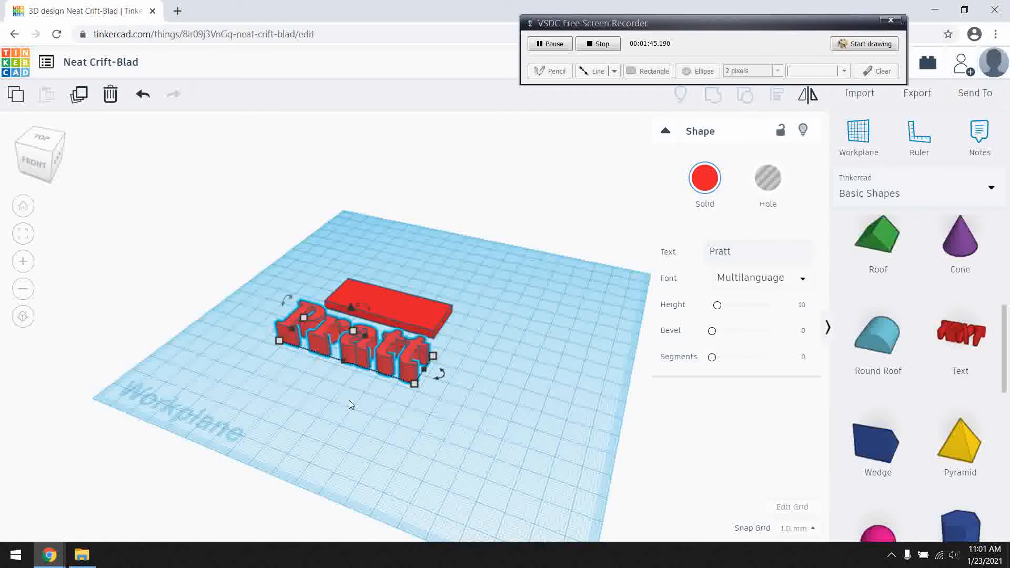
Try the Sans Mono font on the name text and set the font to Serif.
{"action": "mouse_move", "coordinate": [463, 339]}
{"action": "right_mouse_down"}
{"action": "mouse_move", "coordinate": [497, 344]}
{"action": "mouse_move", "coordinate": [512, 390]}
{"action": "mouse_move", "coordinate": [472, 354]}
{"action": "mouse_move", "coordinate": [456, 320]}
{"action": "right_mouse_up"}
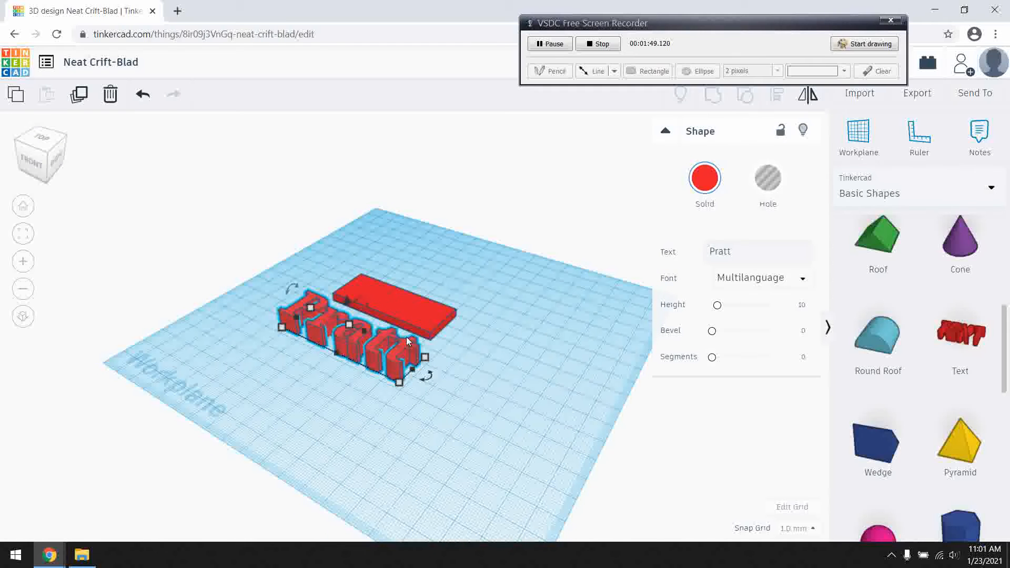
{"action": "left_click", "coordinate": [737, 286]}
{"action": "left_click", "coordinate": [732, 337]}
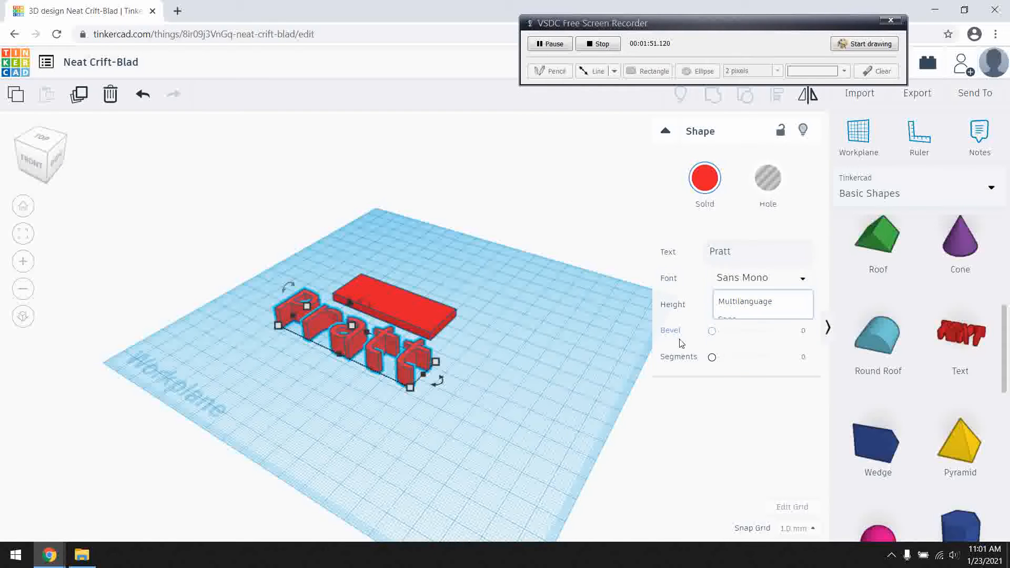
{"action": "left_click", "coordinate": [772, 289]}
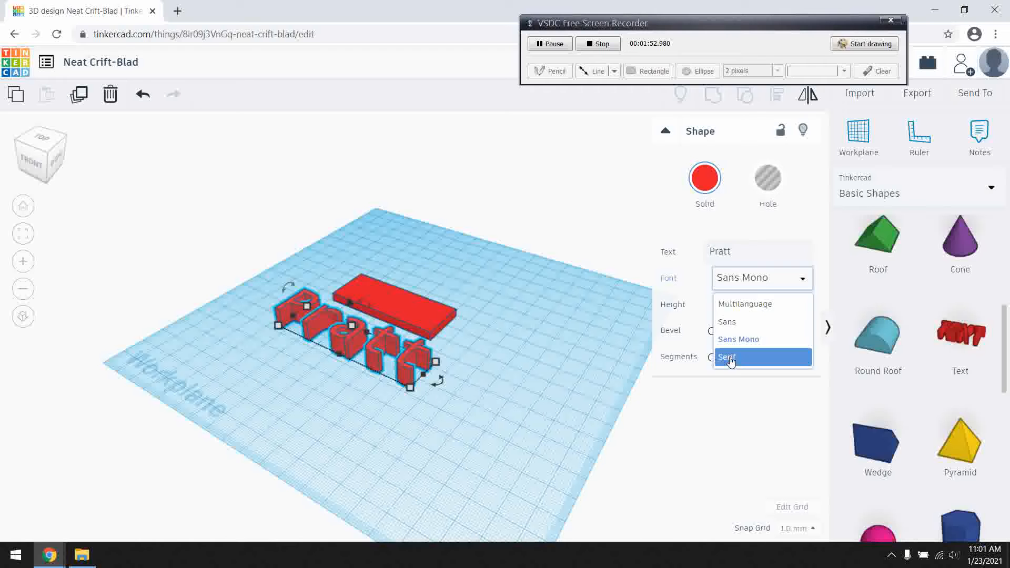
{"action": "left_click", "coordinate": [729, 357]}
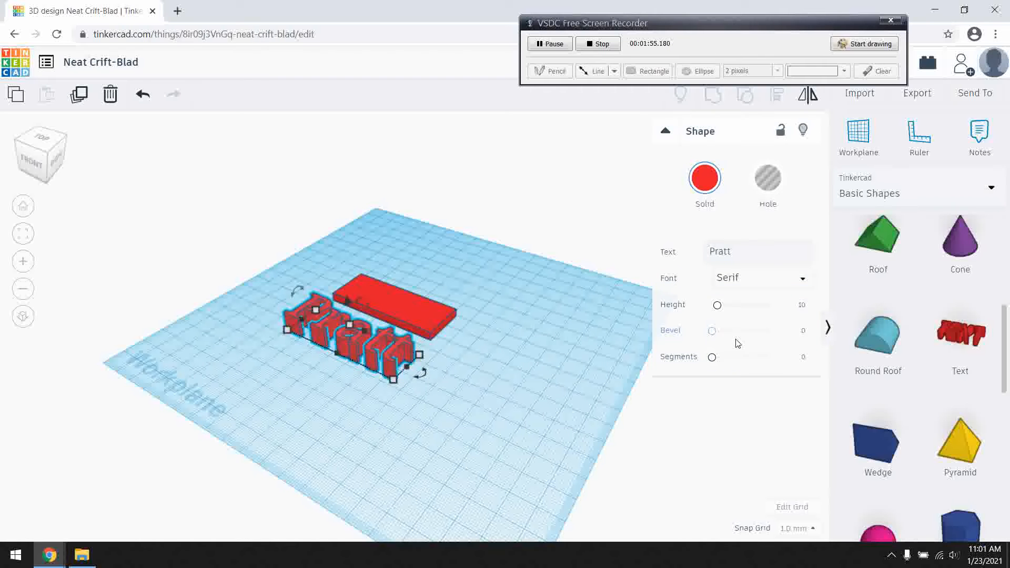
Scale the name text down to fit within the plate and position it on the plate.
{"action": "scroll", "coordinate": [399, 334], "scroll_direction": "up", "scroll_amount": 5}
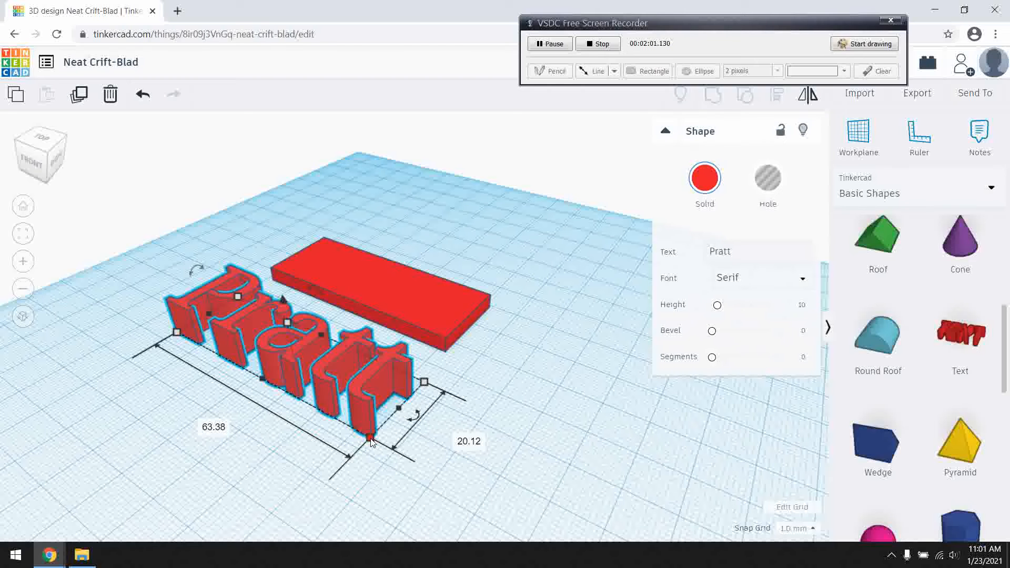
{"action": "left_click_drag", "start_coordinate": [370, 441], "coordinate": [411, 314]}
{"action": "left_click", "coordinate": [264, 332]}
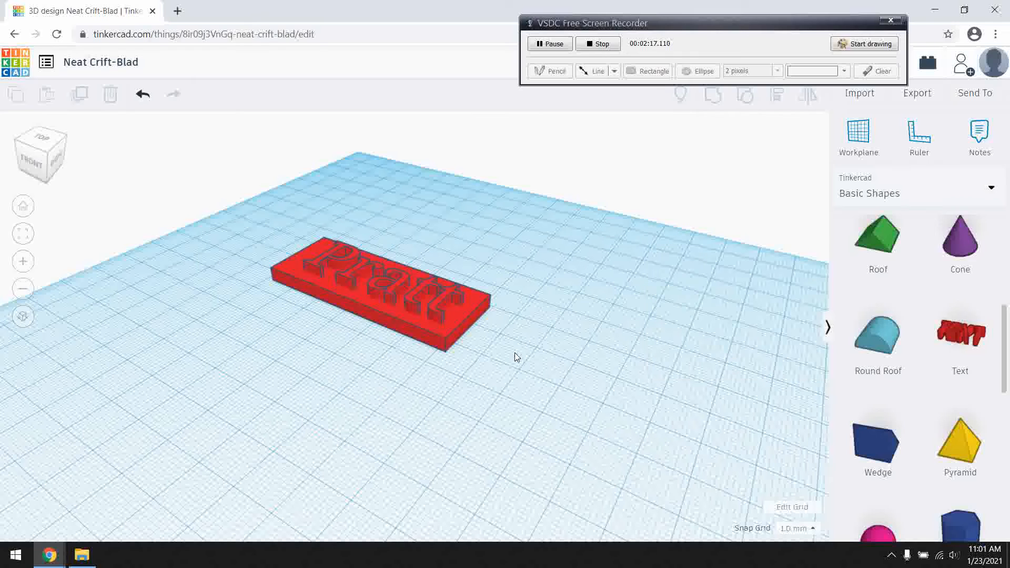
Lower the name text's height to 6 mm so the letters stand only slightly above the plate.
{"action": "right_click_drag", "start_coordinate": [548, 349], "coordinate": [474, 390]}
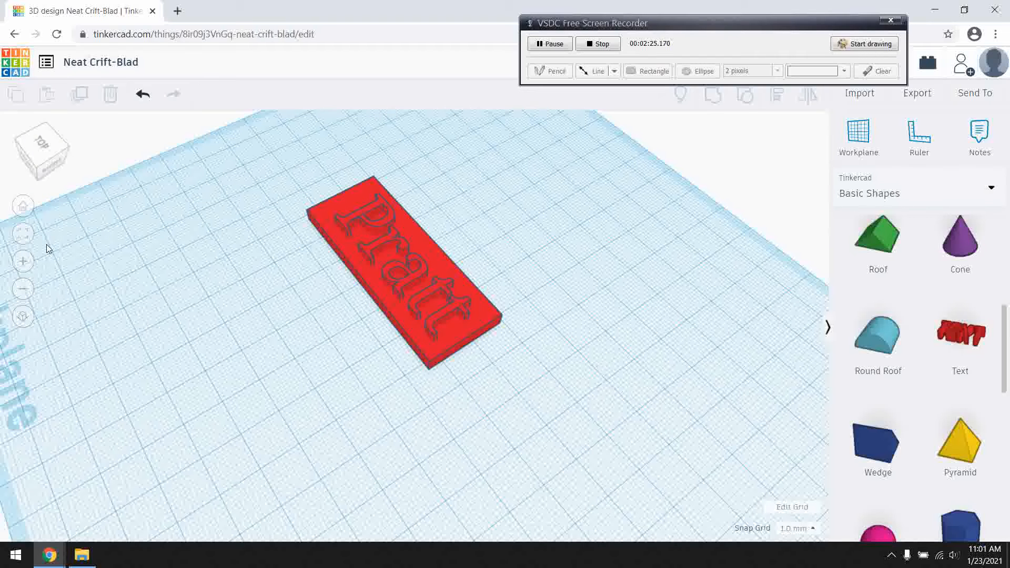
{"action": "right_click_drag", "start_coordinate": [498, 408], "coordinate": [500, 337]}
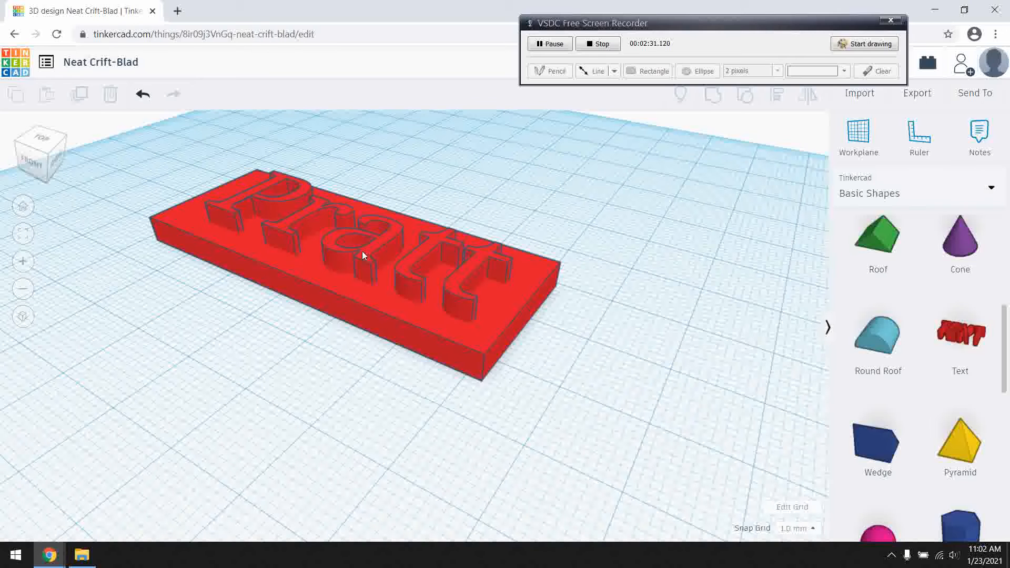
{"action": "left_click", "coordinate": [364, 250]}
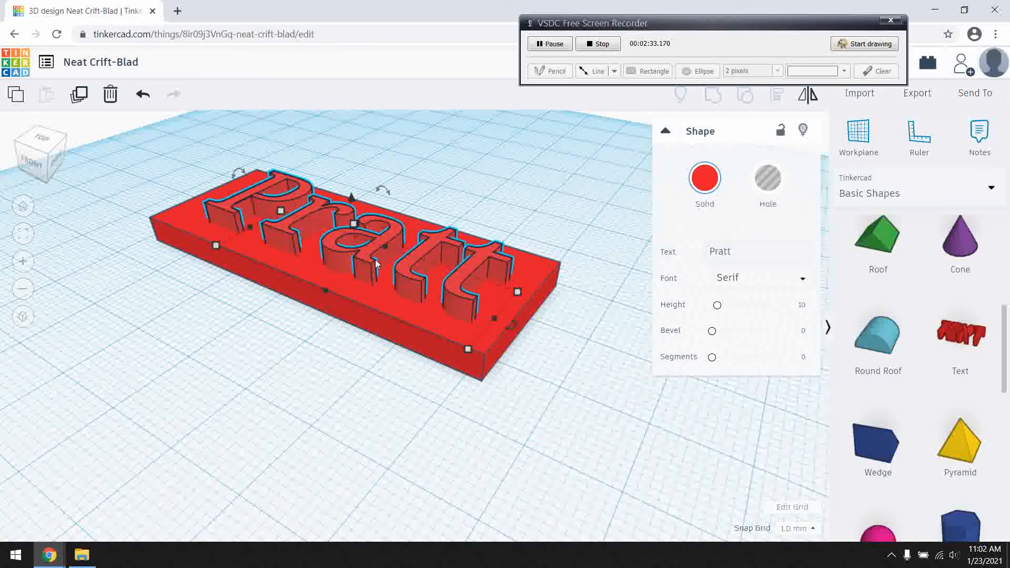
{"action": "left_click_drag", "start_coordinate": [356, 226], "coordinate": [358, 238]}
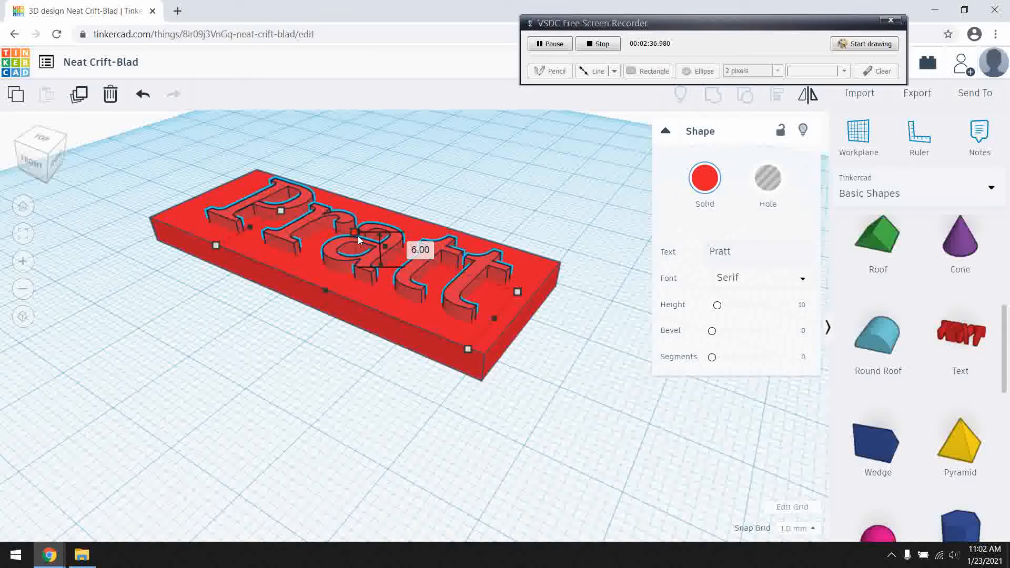
{"action": "left_click", "coordinate": [220, 295]}
Add a Tube shape at the plate's left end, overlapping its short edge, as a key ring loop.
{"action": "right_click_drag", "start_coordinate": [220, 294], "coordinate": [316, 323]}
{"action": "scroll", "coordinate": [315, 323], "scroll_direction": "down", "scroll_amount": 3}
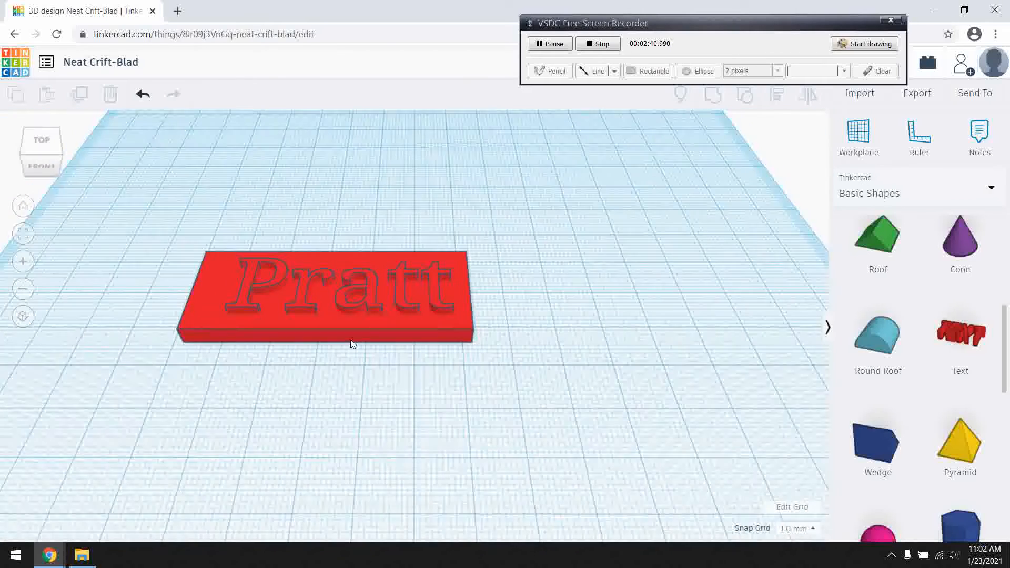
{"action": "scroll", "coordinate": [955, 398], "scroll_direction": "down", "scroll_amount": 2}
{"action": "scroll", "coordinate": [955, 398], "scroll_direction": "down", "scroll_amount": 2}
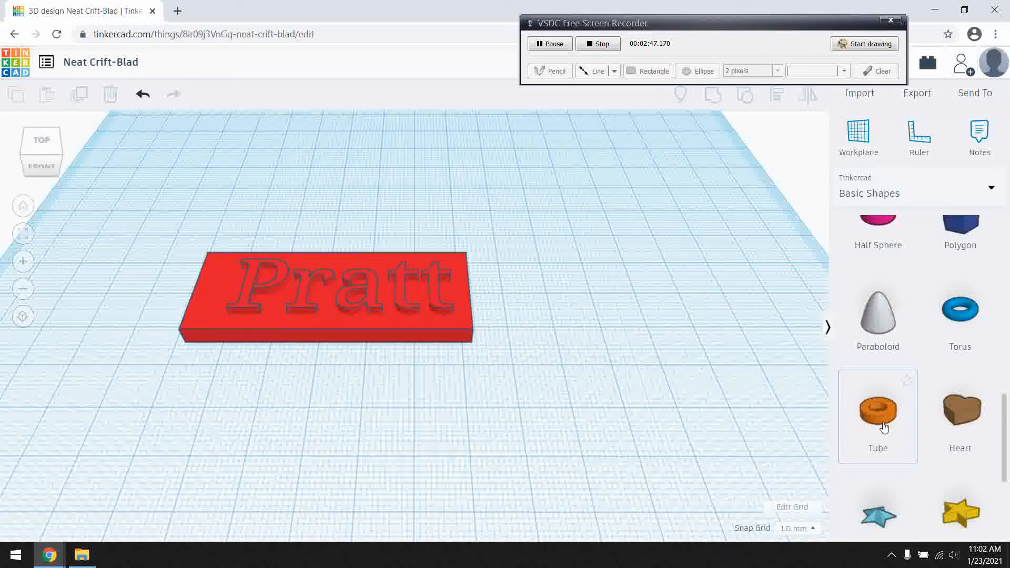
{"action": "left_click_drag", "start_coordinate": [884, 427], "coordinate": [168, 331]}
{"action": "scroll", "coordinate": [160, 374], "scroll_direction": "up", "scroll_amount": 5}
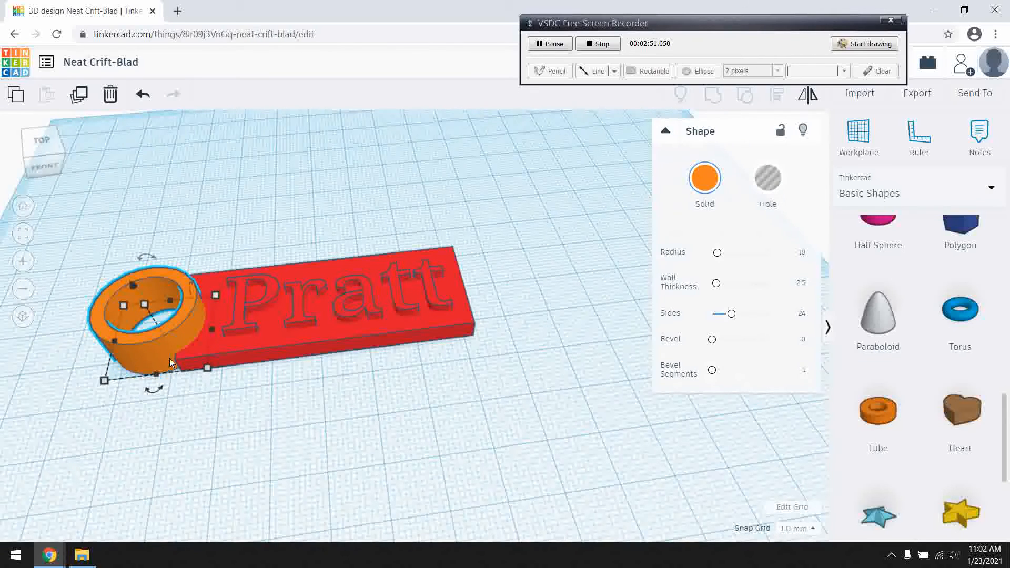
Set the tube's height to 3 mm and slide it further into the plate's left end.
{"action": "key", "text": "f"}
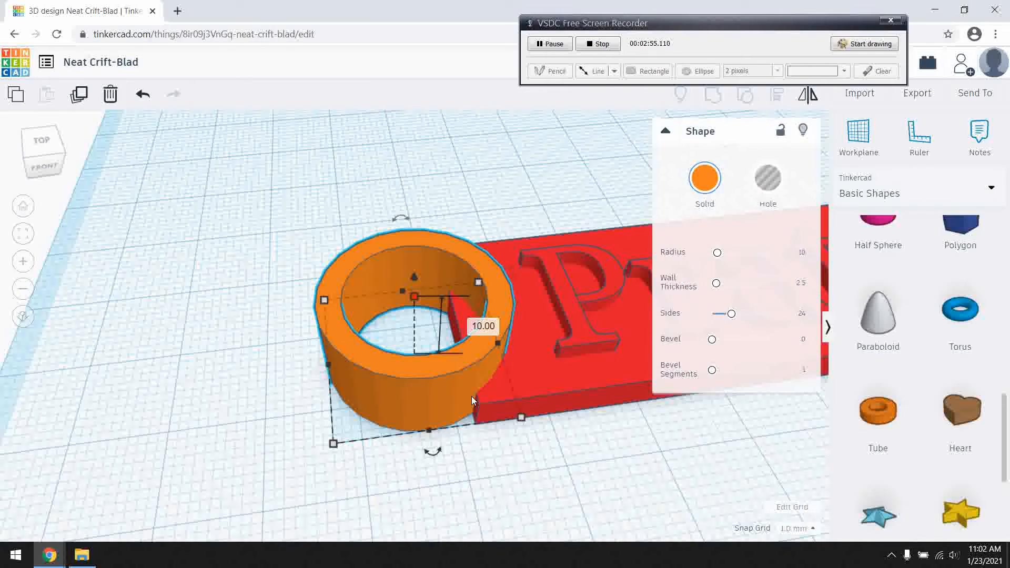
{"action": "left_click_drag", "start_coordinate": [415, 298], "coordinate": [416, 343]}
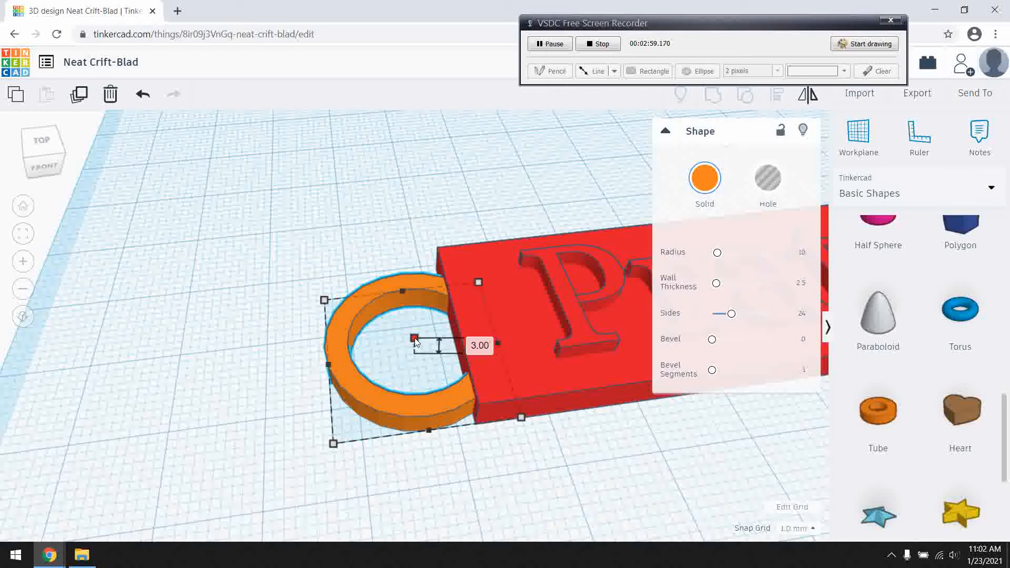
{"action": "left_click_drag", "start_coordinate": [439, 403], "coordinate": [494, 390]}
{"action": "left_click", "coordinate": [330, 405]}
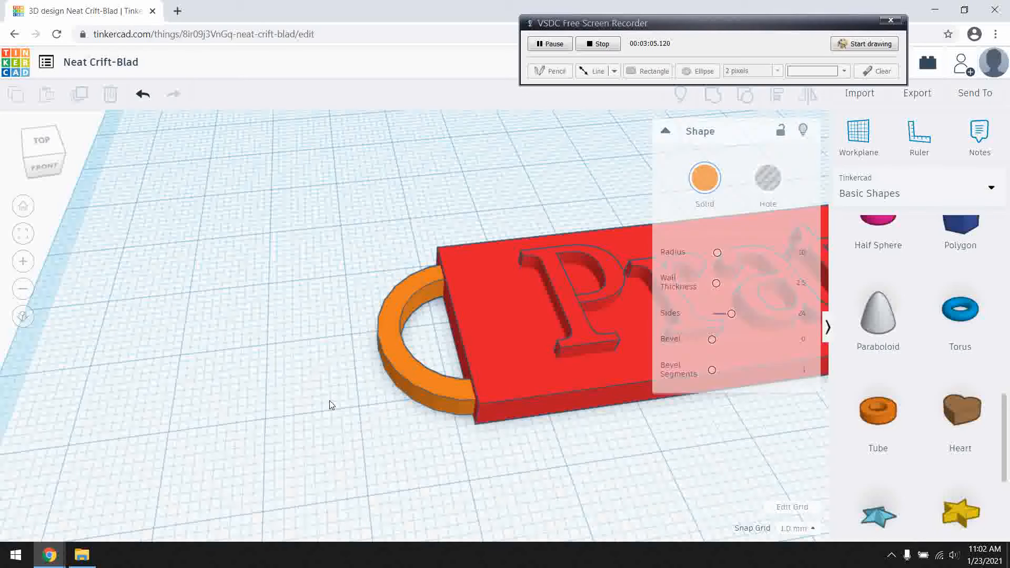
Select the plate, name text and tube together and group them into one solid shape.
{"action": "scroll", "coordinate": [331, 402], "scroll_direction": "down", "scroll_amount": 3}
{"action": "right_click_drag", "start_coordinate": [367, 408], "coordinate": [577, 432]}
{"action": "left_click_drag", "start_coordinate": [399, 245], "coordinate": [726, 434]}
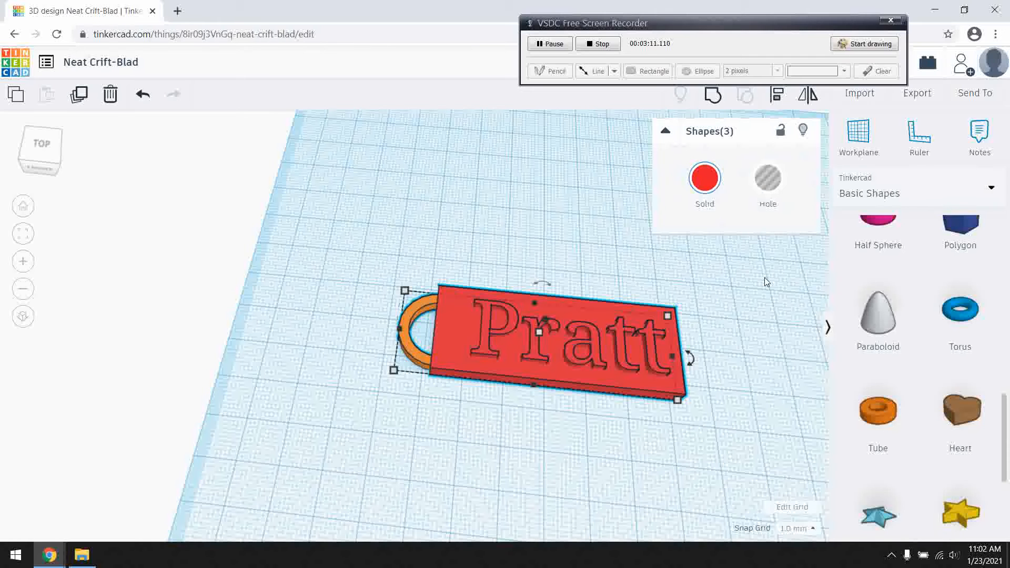
{"action": "left_click", "coordinate": [713, 95]}
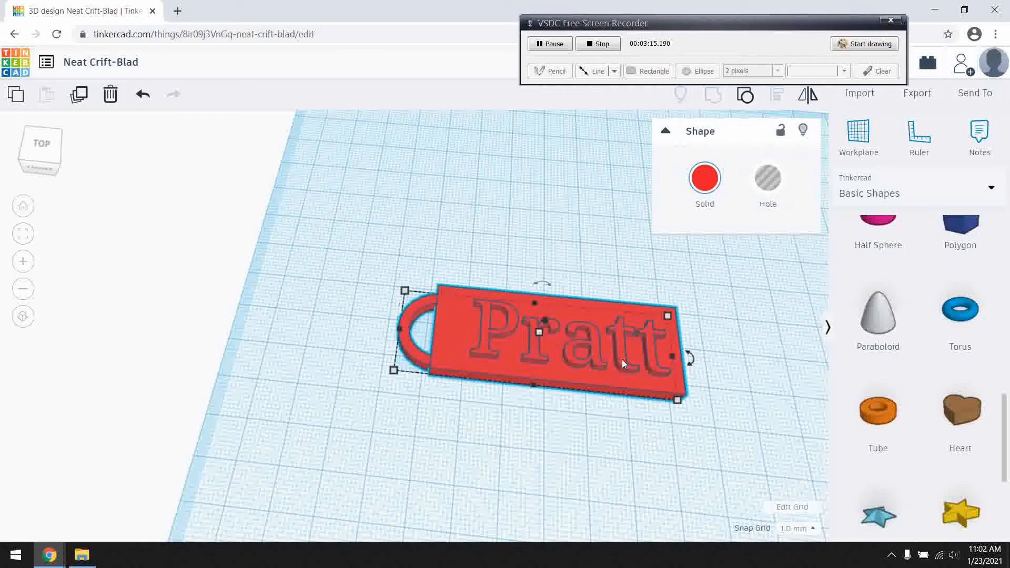
Check the export formats offered for the grouped tag and move the tag to the back of the workplane.
{"action": "left_click", "coordinate": [921, 98]}
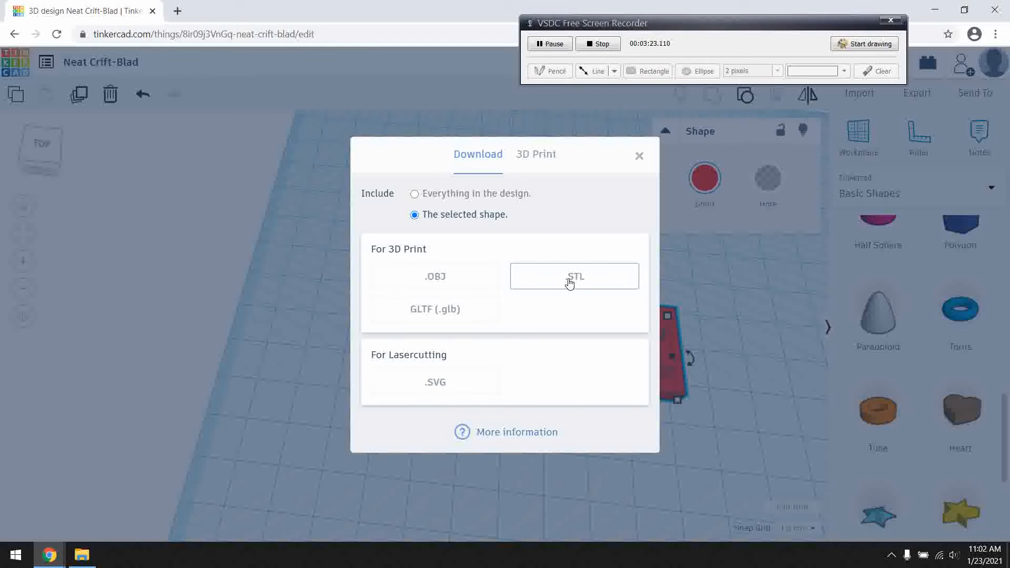
{"action": "left_click", "coordinate": [639, 155]}
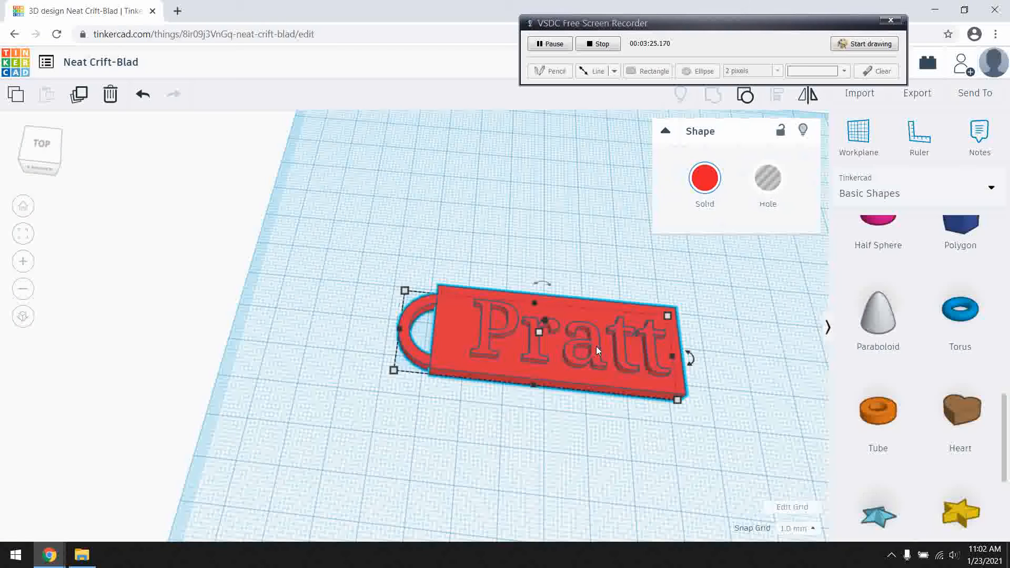
{"action": "left_click_drag", "start_coordinate": [594, 350], "coordinate": [494, 147]}
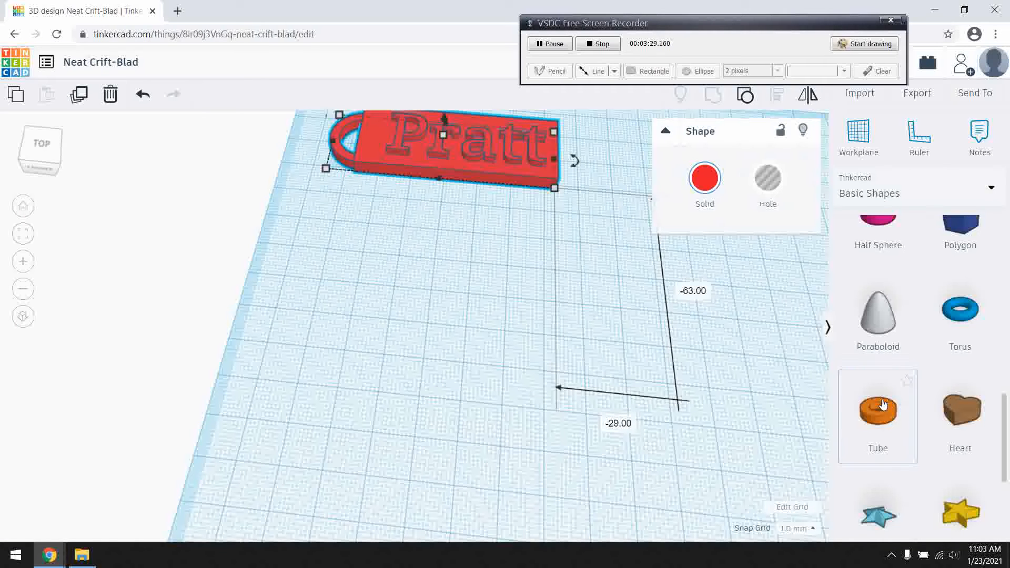
Add a new Tube shape to the workplane in front of the finished tag.
{"action": "scroll", "coordinate": [888, 411], "scroll_direction": "up", "scroll_amount": 4}
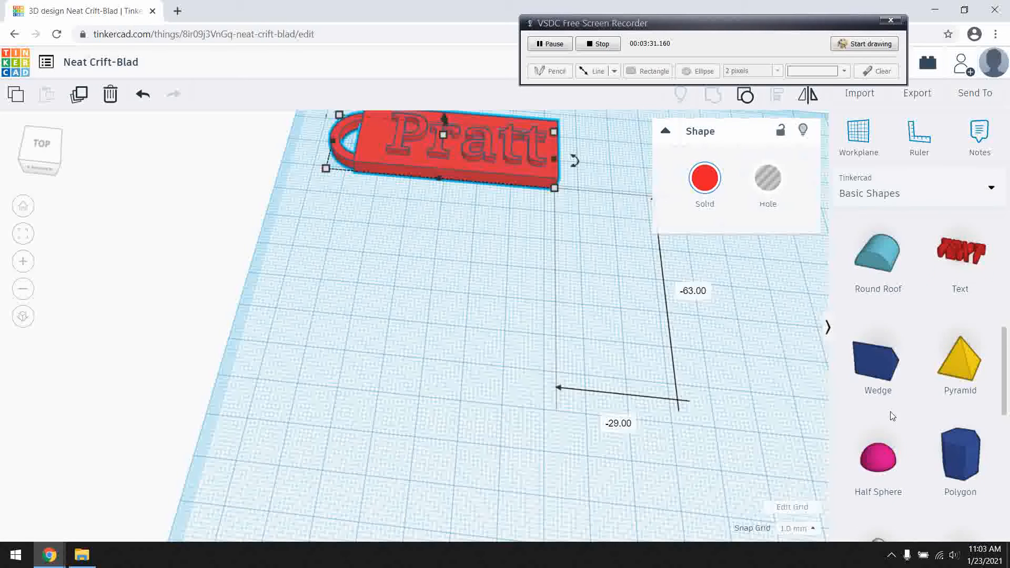
{"action": "scroll", "coordinate": [893, 416], "scroll_direction": "up", "scroll_amount": 2}
{"action": "scroll", "coordinate": [892, 417], "scroll_direction": "down", "scroll_amount": 2}
{"action": "scroll", "coordinate": [892, 418], "scroll_direction": "down", "scroll_amount": 8}
{"action": "scroll", "coordinate": [892, 417], "scroll_direction": "up", "scroll_amount": 7}
{"action": "scroll", "coordinate": [895, 421], "scroll_direction": "up", "scroll_amount": 7}
{"action": "scroll", "coordinate": [900, 418], "scroll_direction": "down", "scroll_amount": 2}
{"action": "scroll", "coordinate": [900, 419], "scroll_direction": "down", "scroll_amount": 9}
{"action": "left_click_drag", "start_coordinate": [886, 490], "coordinate": [435, 324]}
Flatten the new tube and stretch it into an oval ring about 58 mm long.
{"action": "right_click_drag", "start_coordinate": [484, 330], "coordinate": [476, 301]}
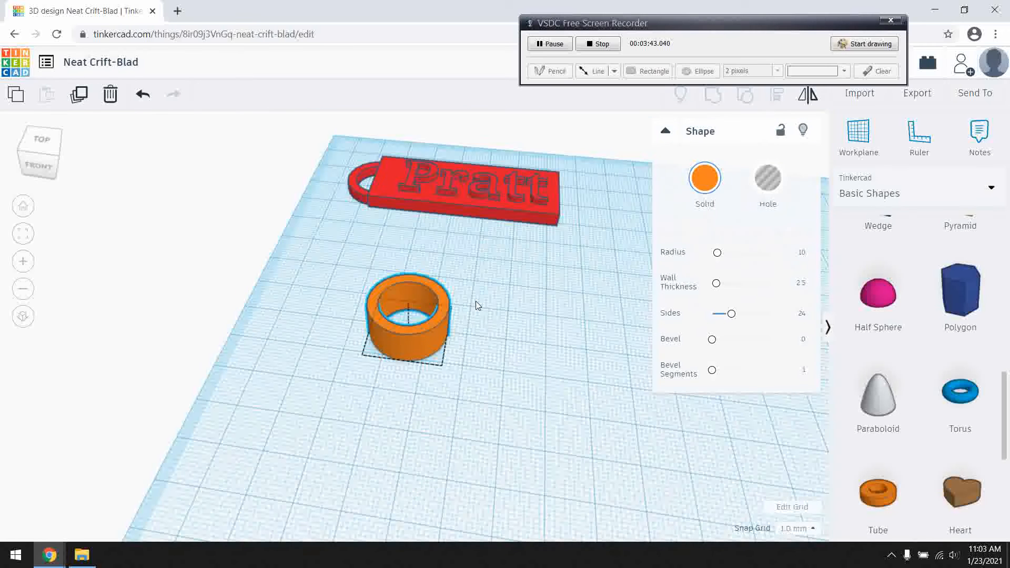
{"action": "left_click_drag", "start_coordinate": [410, 307], "coordinate": [605, 366]}
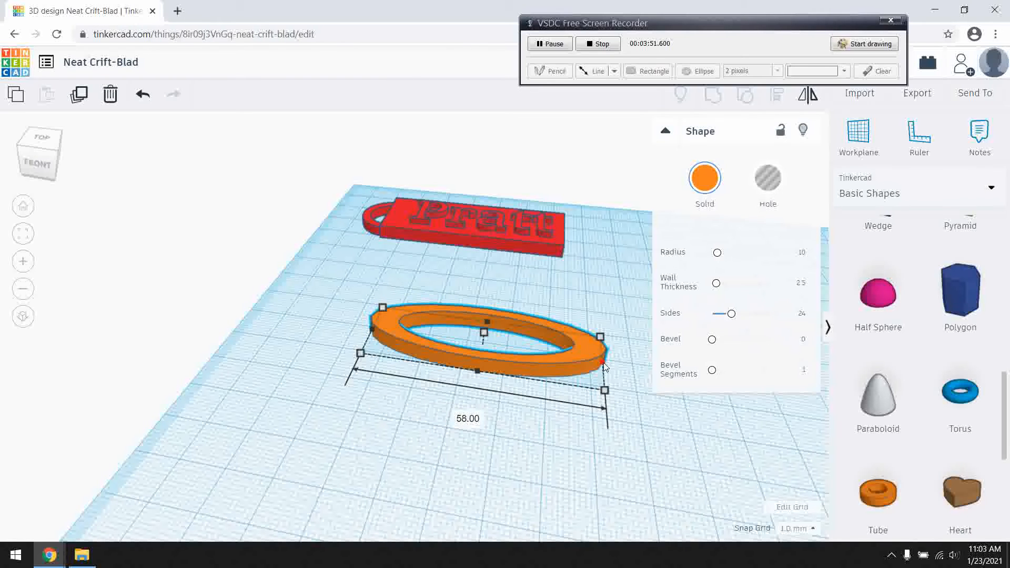
{"action": "left_click", "coordinate": [532, 444]}
Add a Text shape in front of the oval ring and set its text to the surname in spaced capital letters.
{"action": "scroll", "coordinate": [942, 436], "scroll_direction": "down", "scroll_amount": 2}
{"action": "scroll", "coordinate": [942, 440], "scroll_direction": "up", "scroll_amount": 6}
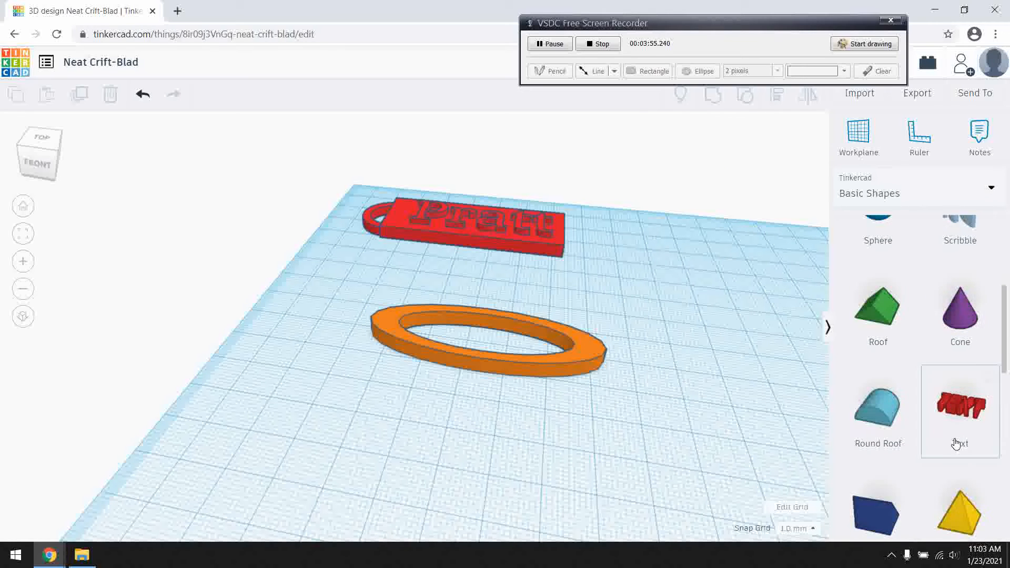
{"action": "left_click_drag", "start_coordinate": [959, 437], "coordinate": [434, 402]}
{"action": "left_click_drag", "start_coordinate": [761, 252], "coordinate": [692, 253]}
{"action": "double_click", "coordinate": [735, 245]}
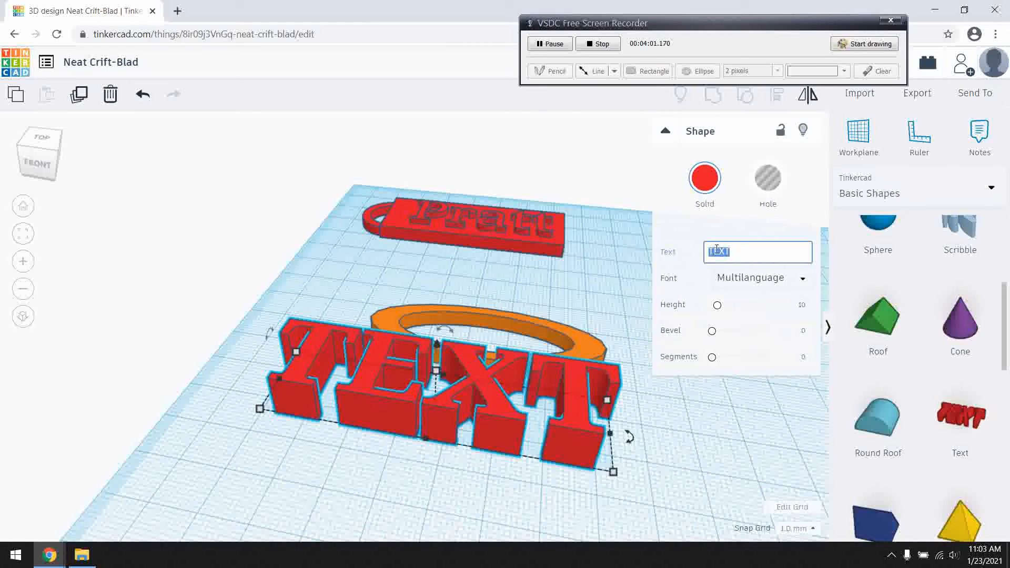
{"action": "type", "text": "P"}
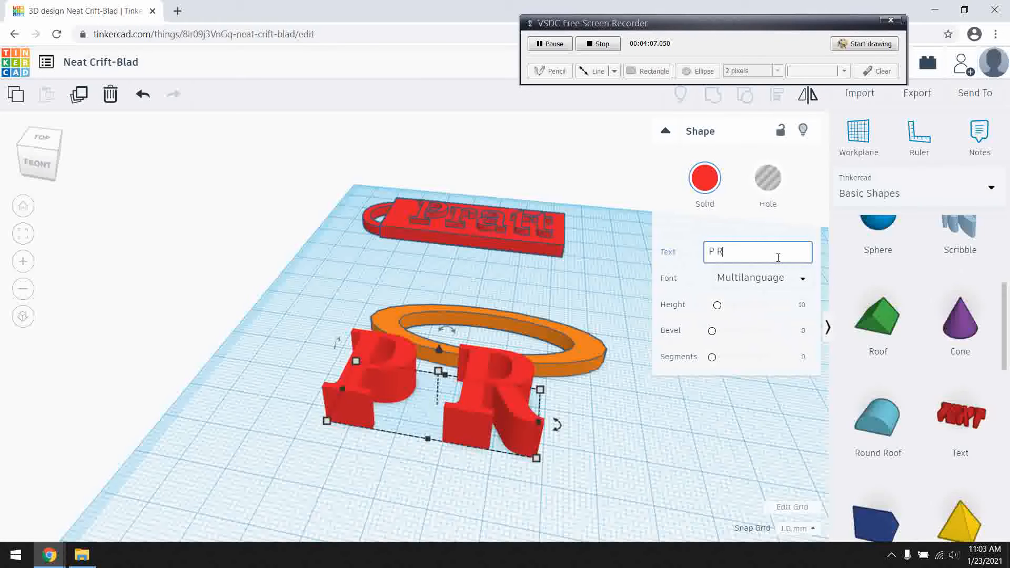
{"action": "type", "text": "R A T"}
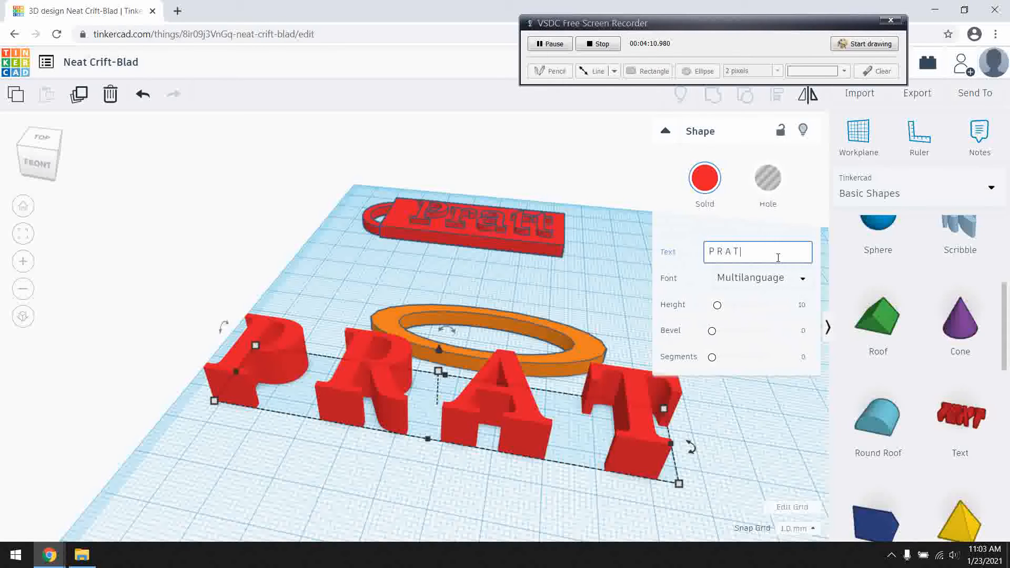
{"action": "type", "text": " T"}
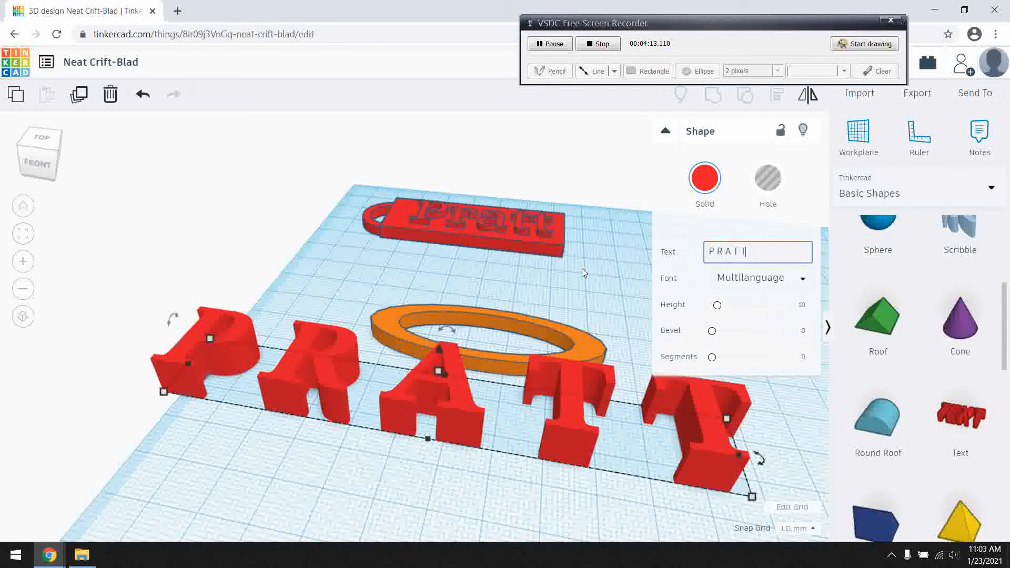
Change the spaced name text's font to Sans.
{"action": "left_click", "coordinate": [804, 279]}
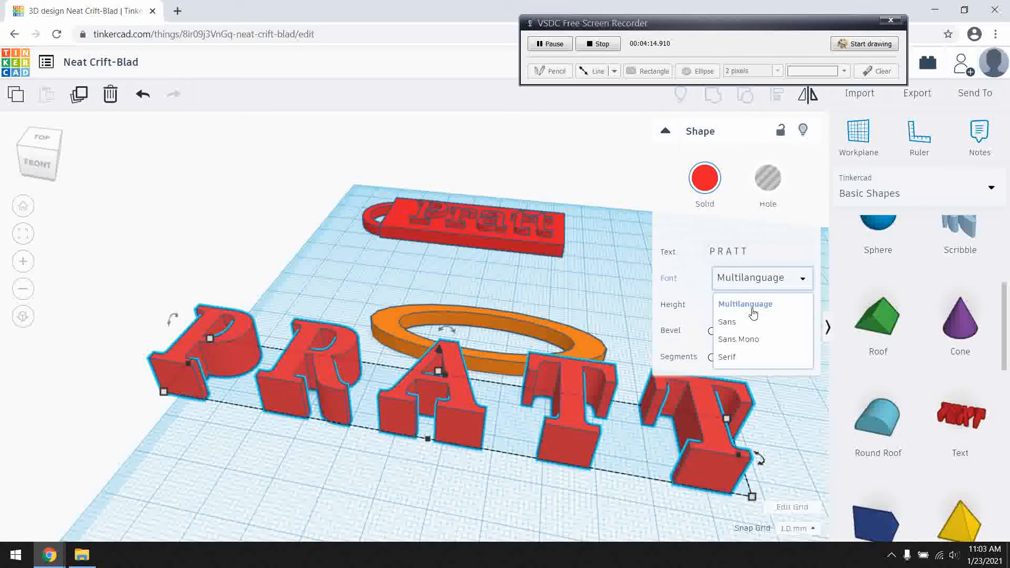
{"action": "left_click", "coordinate": [726, 320]}
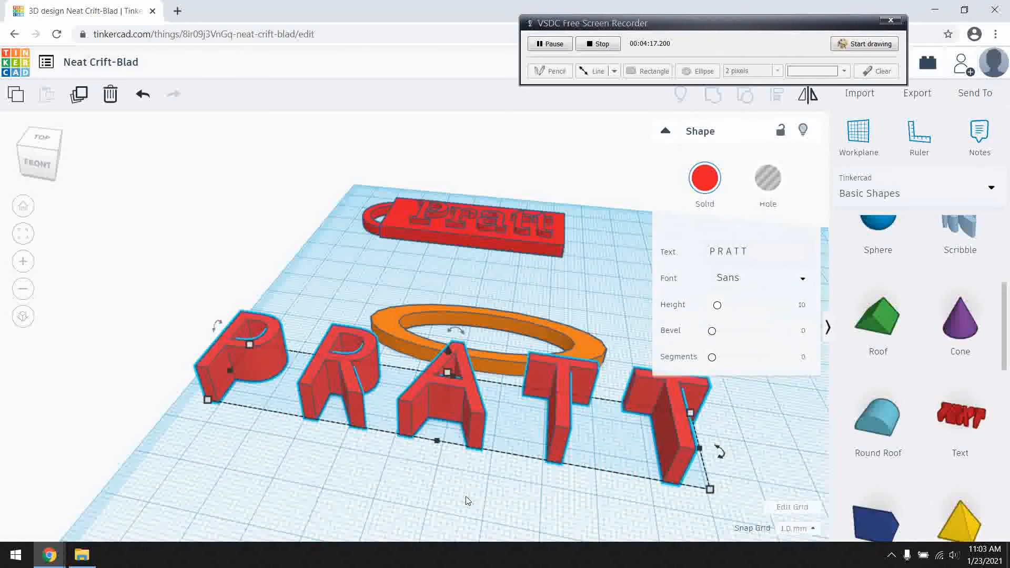
{"action": "left_click", "coordinate": [467, 500]}
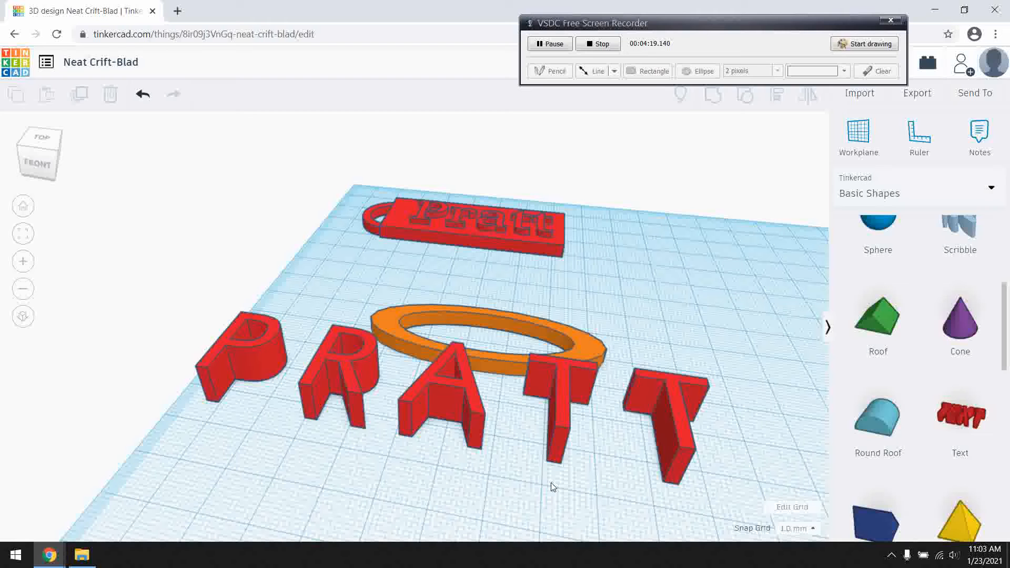
Shrink the spaced name text so its length fits the oval ring.
{"action": "left_click", "coordinate": [668, 456]}
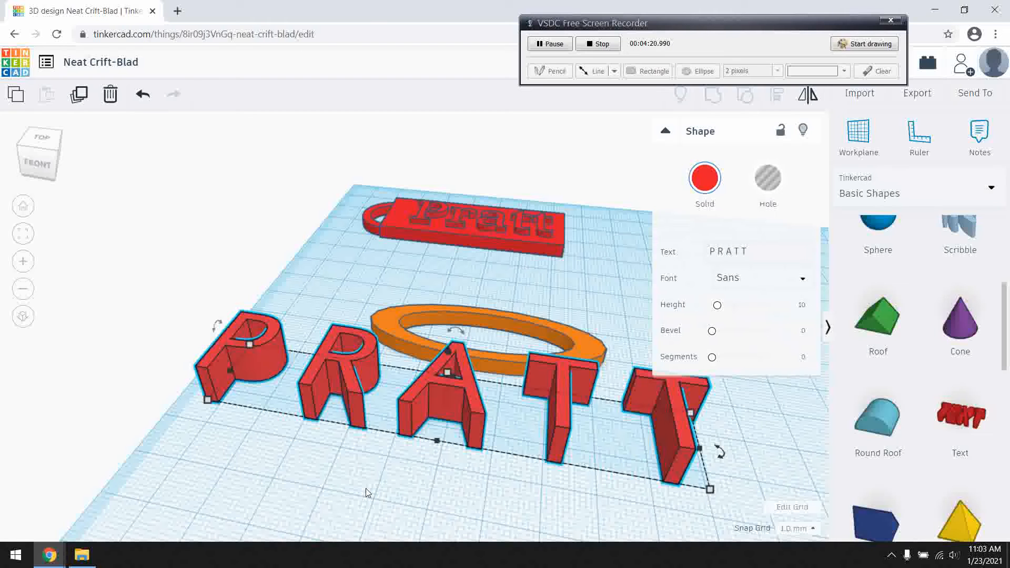
{"action": "right_click_drag", "start_coordinate": [350, 456], "coordinate": [285, 435]}
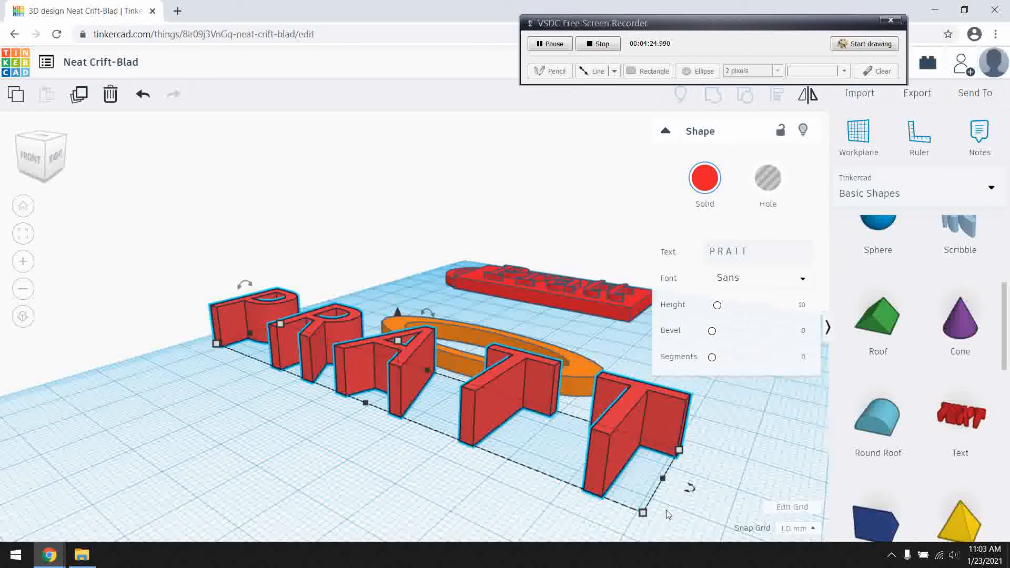
{"action": "mouse_move", "coordinate": [643, 513]}
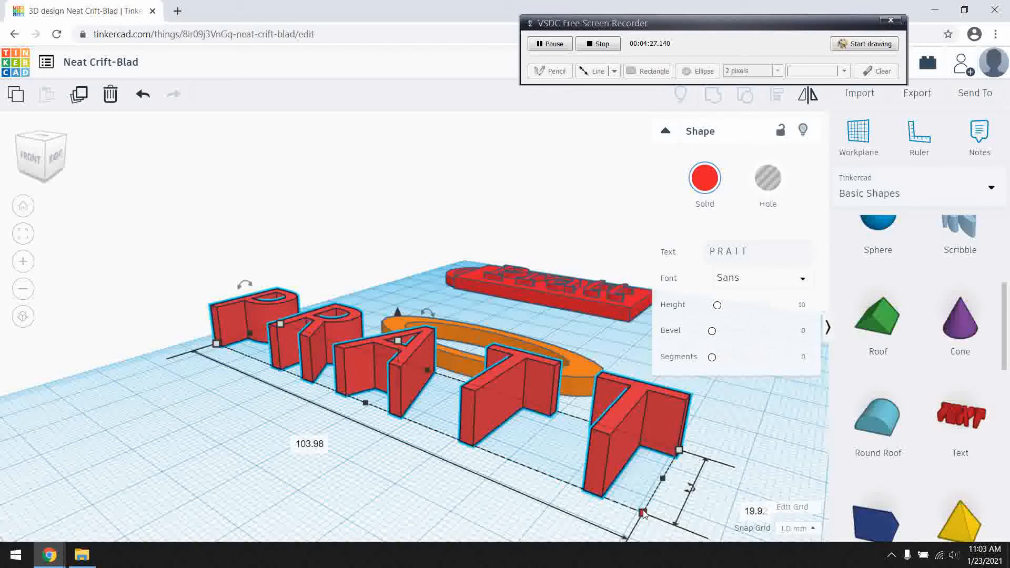
{"action": "left_click_drag", "start_coordinate": [643, 513], "coordinate": [544, 376]}
{"action": "right_click_drag", "start_coordinate": [649, 428], "coordinate": [689, 401]}
Move the spaced name text onto the oval ring and nudge it until the letters span both long sides.
{"action": "key", "text": "Up"}
{"action": "key", "text": "Up"}
{"action": "left_click", "coordinate": [353, 391]}
{"action": "right_click_drag", "start_coordinate": [352, 390], "coordinate": [478, 356]}
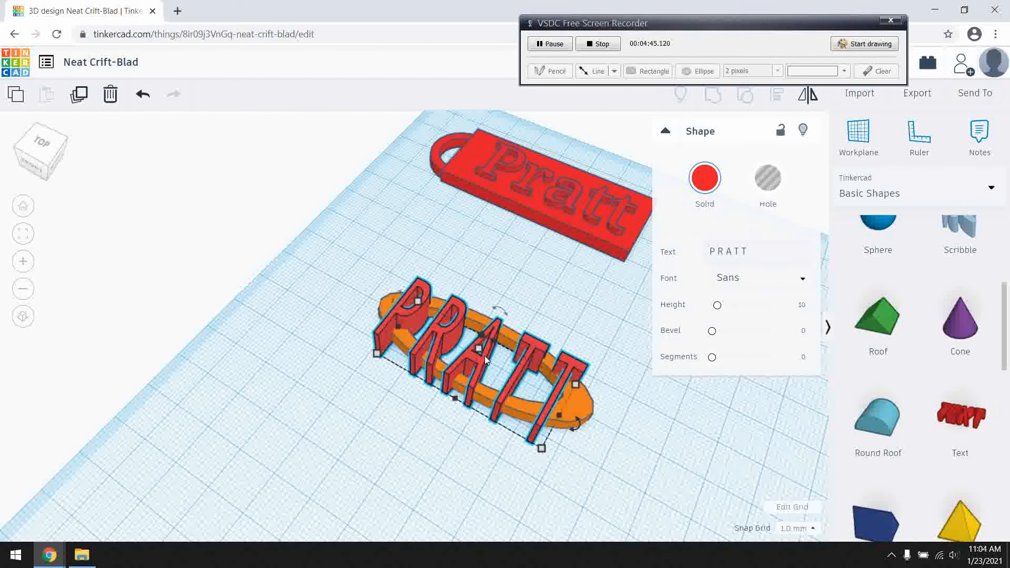
{"action": "key", "text": "Up"}
{"action": "key", "text": "Left"}
{"action": "key", "text": "Right"}
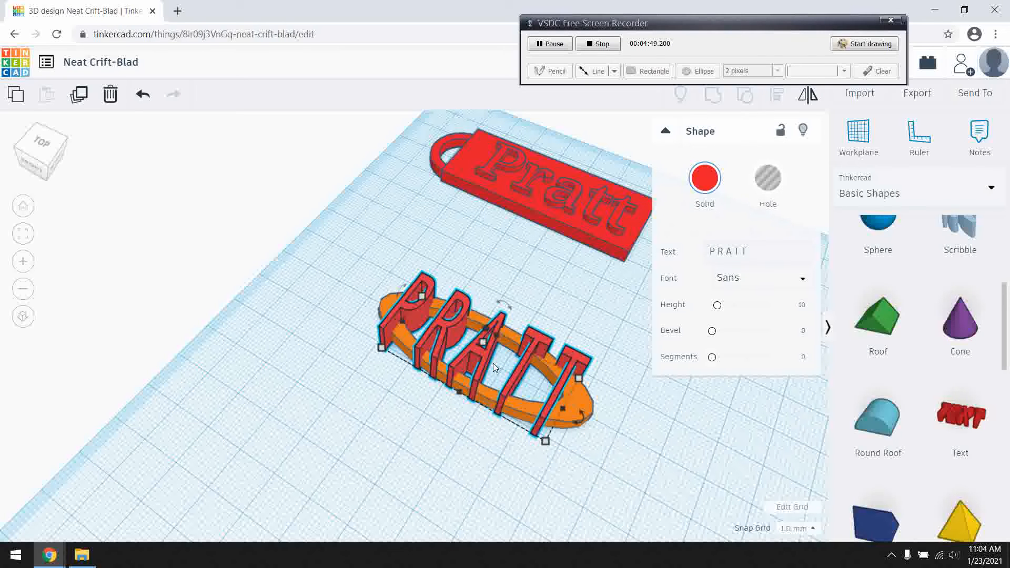
{"action": "left_click", "coordinate": [465, 455]}
{"action": "right_click_drag", "start_coordinate": [468, 463], "coordinate": [521, 368]}
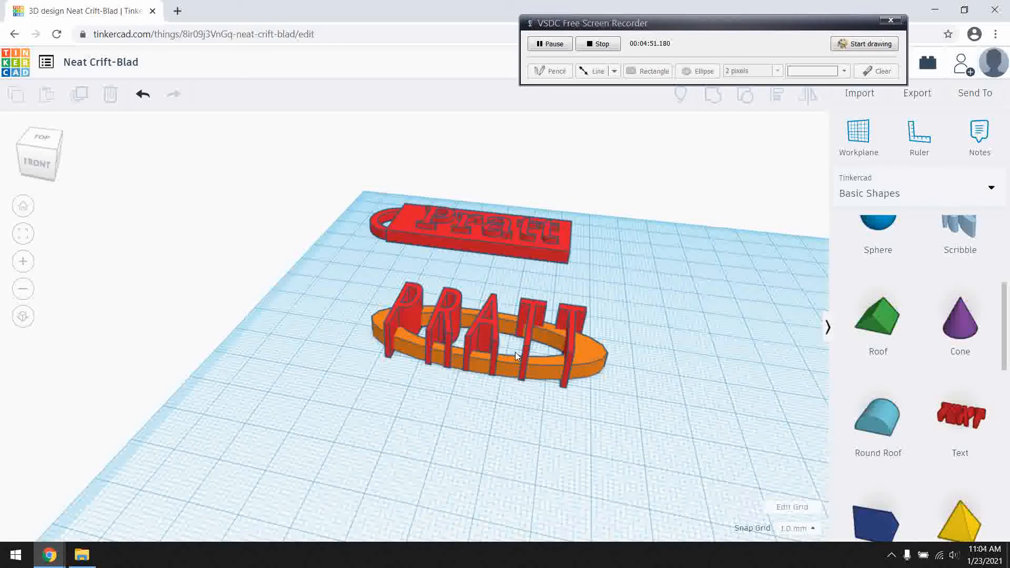
{"action": "left_click", "coordinate": [489, 330]}
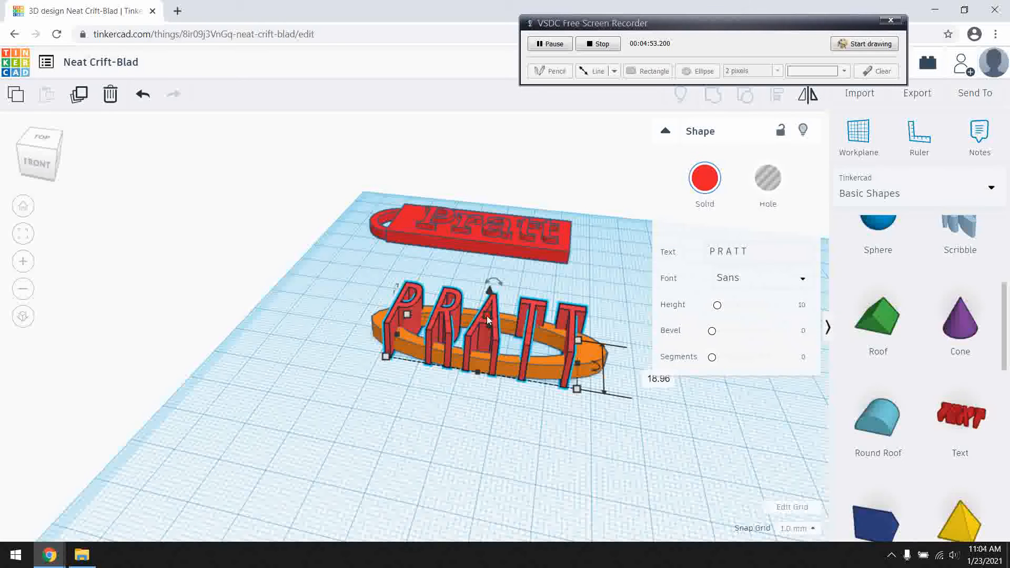
{"action": "mouse_move", "coordinate": [487, 315]}
{"action": "left_mouse_down"}
{"action": "mouse_move", "coordinate": [484, 329]}
{"action": "mouse_move", "coordinate": [491, 297]}
{"action": "mouse_move", "coordinate": [490, 324]}
{"action": "left_mouse_up"}
{"action": "right_click_drag", "start_coordinate": [476, 415], "coordinate": [442, 401]}
{"action": "left_click_drag", "start_coordinate": [481, 304], "coordinate": [488, 173]}
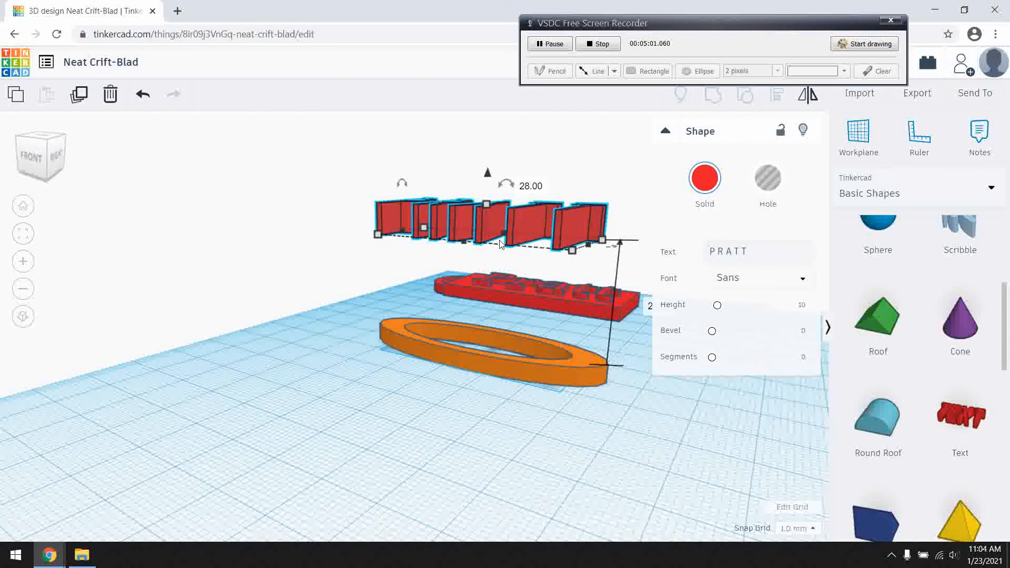
{"action": "key", "text": "ctrl+z"}
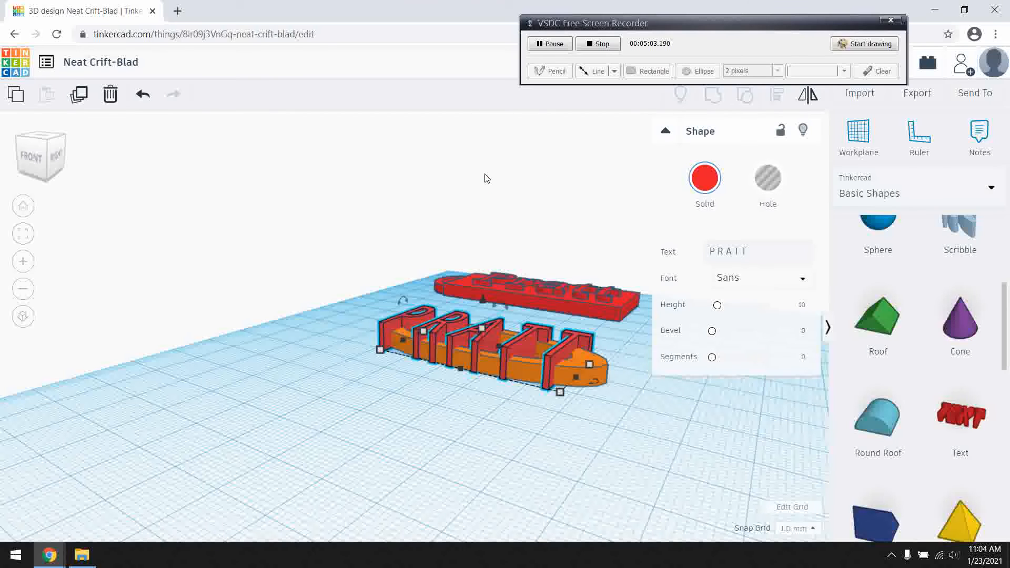
Lower the height of the spaced name text on the oval ring to 6 mm.
{"action": "right_click_drag", "start_coordinate": [455, 408], "coordinate": [506, 455]}
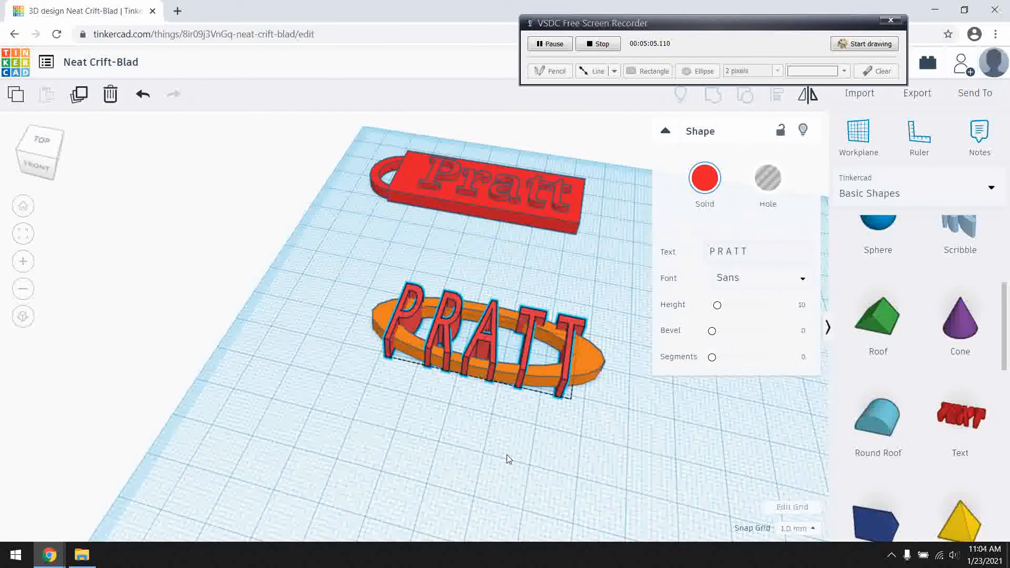
{"action": "right_click_drag", "start_coordinate": [511, 389], "coordinate": [535, 375]}
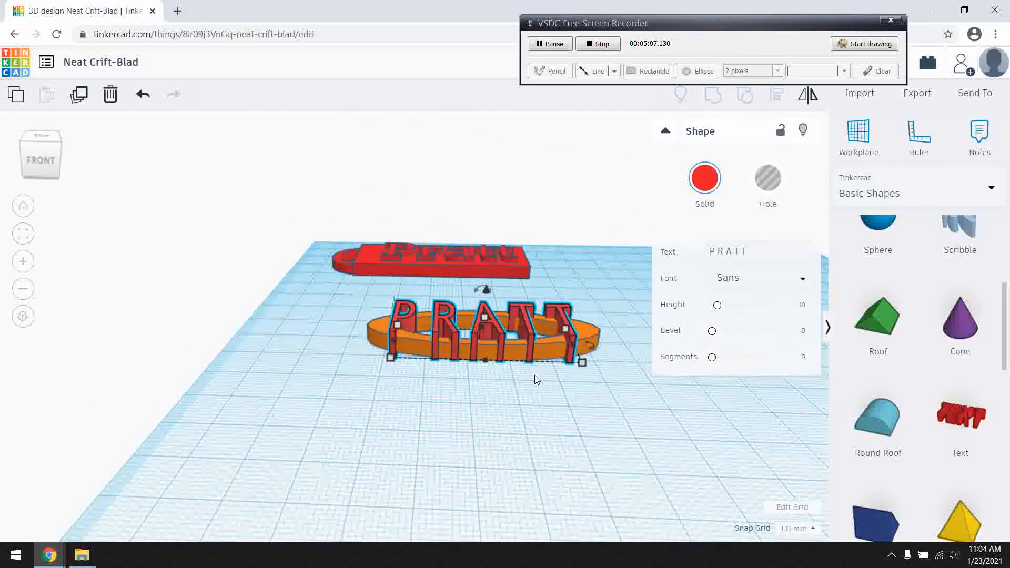
{"action": "key", "text": "ctrl+Down"}
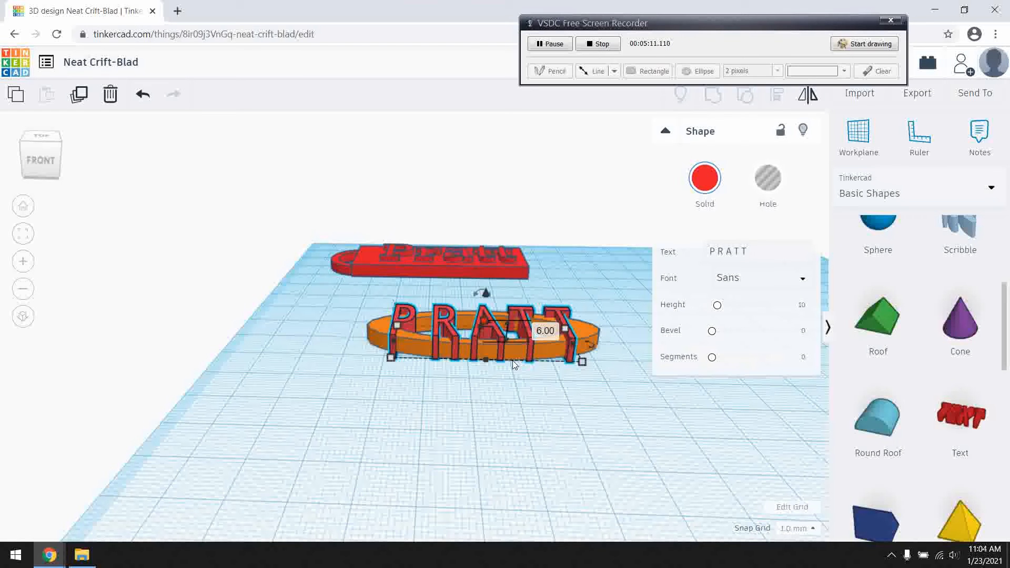
{"action": "scroll", "coordinate": [528, 368], "scroll_direction": "up", "scroll_amount": 3}
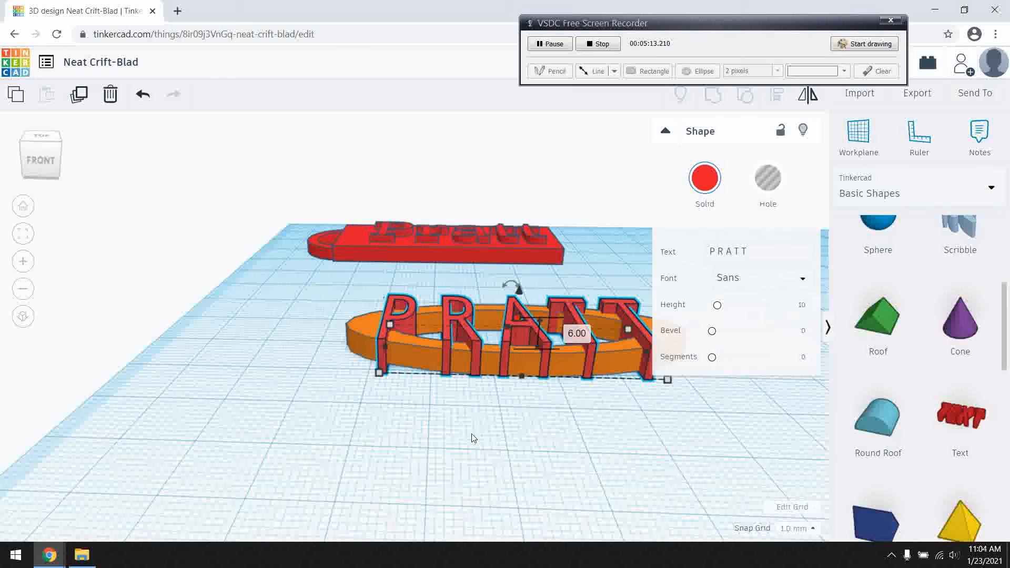
{"action": "left_click", "coordinate": [476, 444]}
Add another Tube beside the oval ring's left end and shrink its footprint to 8 by 8 mm.
{"action": "scroll", "coordinate": [511, 433], "scroll_direction": "down", "scroll_amount": 3}
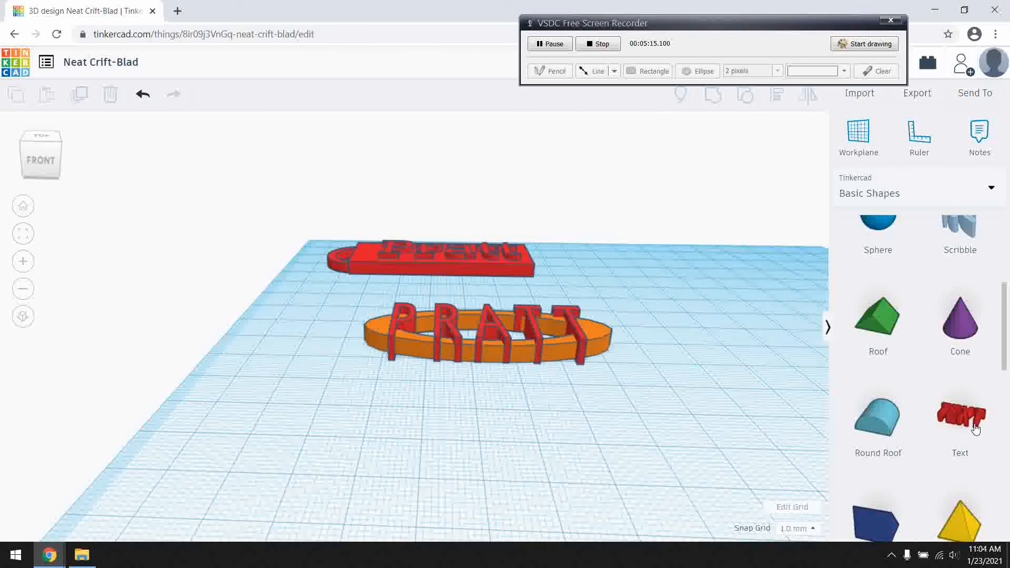
{"action": "scroll", "coordinate": [895, 416], "scroll_direction": "up", "scroll_amount": 3}
{"action": "scroll", "coordinate": [881, 421], "scroll_direction": "down", "scroll_amount": 10}
{"action": "left_click_drag", "start_coordinate": [551, 334], "coordinate": [332, 358]}
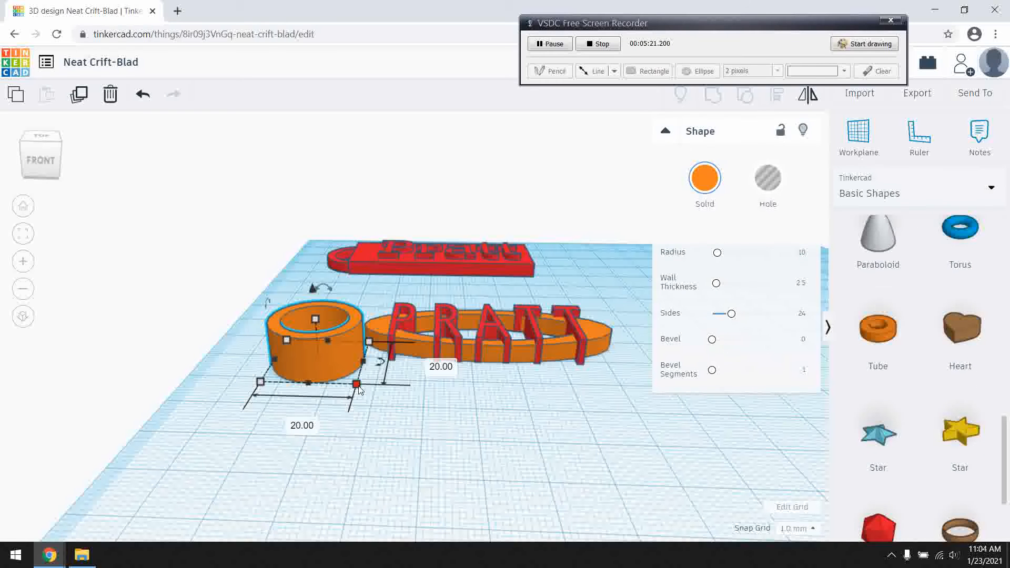
{"action": "left_click_drag", "start_coordinate": [357, 385], "coordinate": [309, 356]}
{"action": "key", "text": "f"}
{"action": "scroll", "coordinate": [414, 405], "scroll_direction": "down", "scroll_amount": 4}
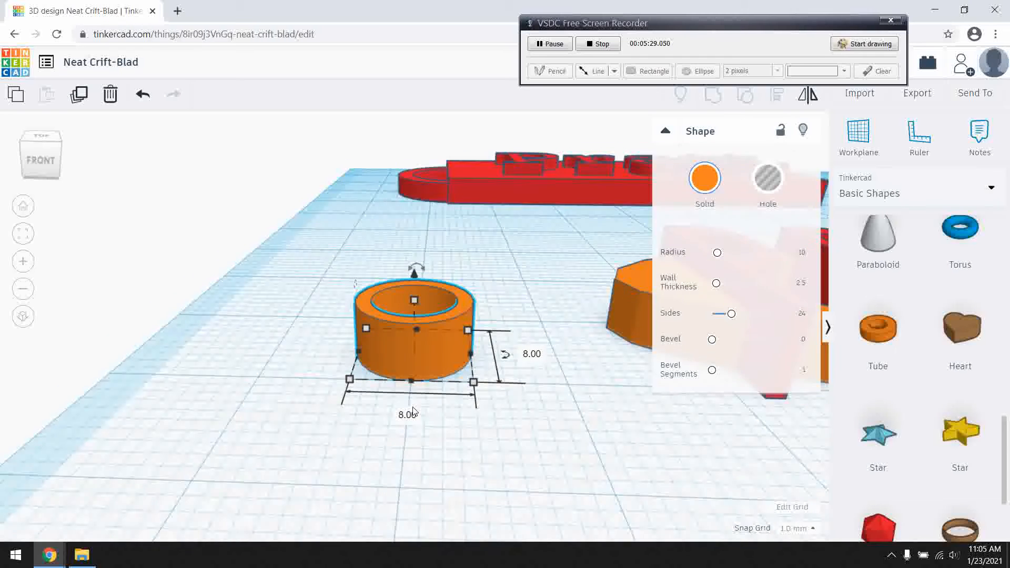
Move the small tube so it overlaps the oval ring's left tip as a key ring loop.
{"action": "right_click_drag", "start_coordinate": [504, 478], "coordinate": [485, 503]}
{"action": "left_click_drag", "start_coordinate": [428, 377], "coordinate": [637, 347]}
{"action": "key", "text": "f"}
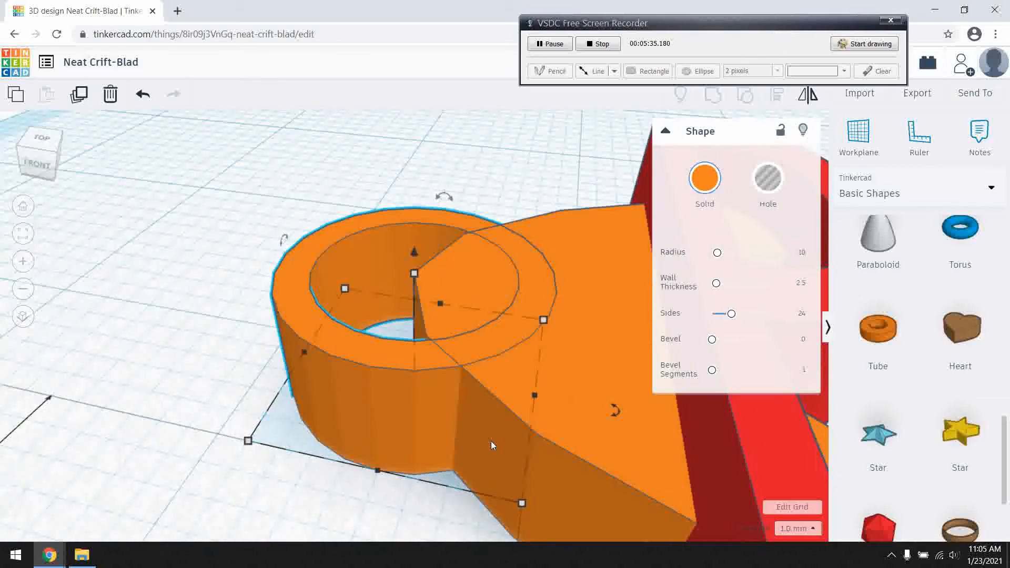
{"action": "scroll", "coordinate": [497, 439], "scroll_direction": "down", "scroll_amount": 5}
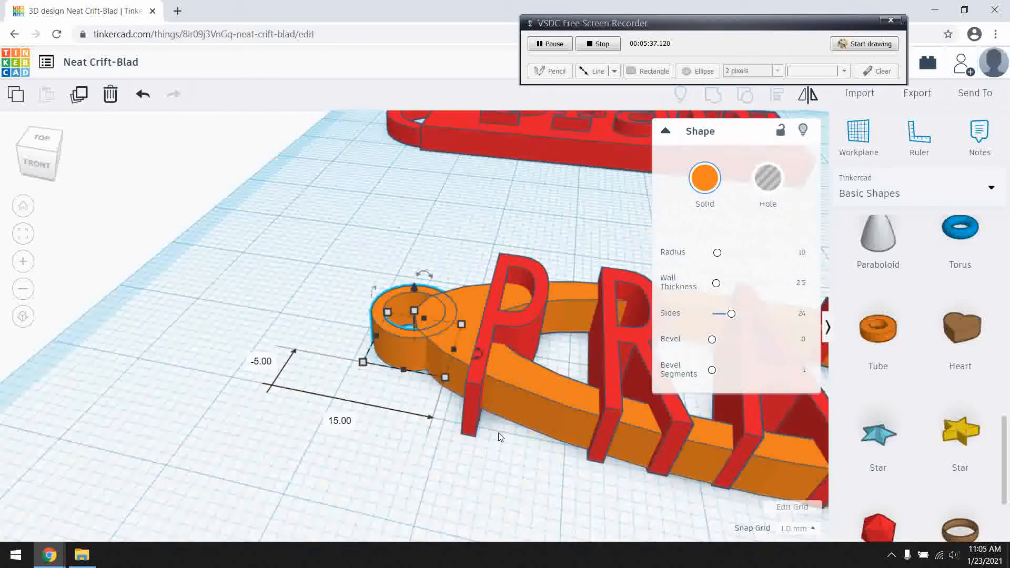
{"action": "scroll", "coordinate": [500, 439], "scroll_direction": "down", "scroll_amount": 3}
Select the oval ring, spaced name text and small loop together and group them into one solid shape.
{"action": "left_click", "coordinate": [476, 444]}
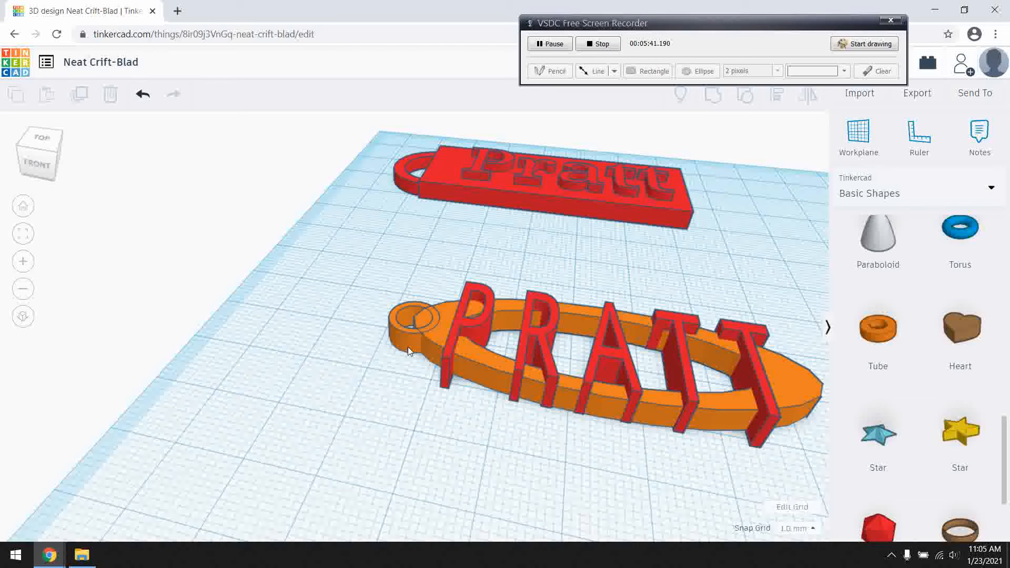
{"action": "left_click_drag", "start_coordinate": [389, 263], "coordinate": [729, 449]}
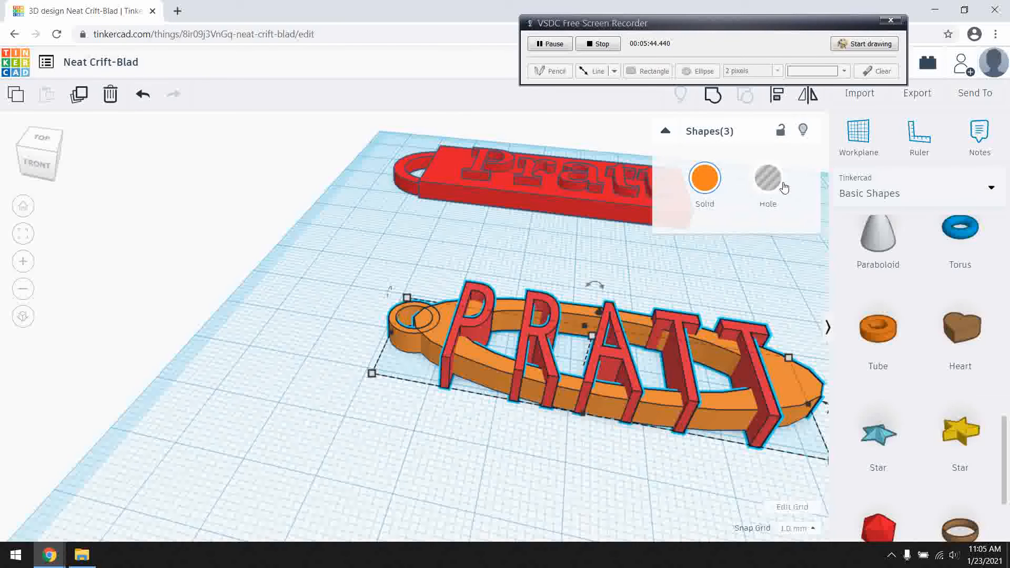
{"action": "left_click", "coordinate": [713, 96]}
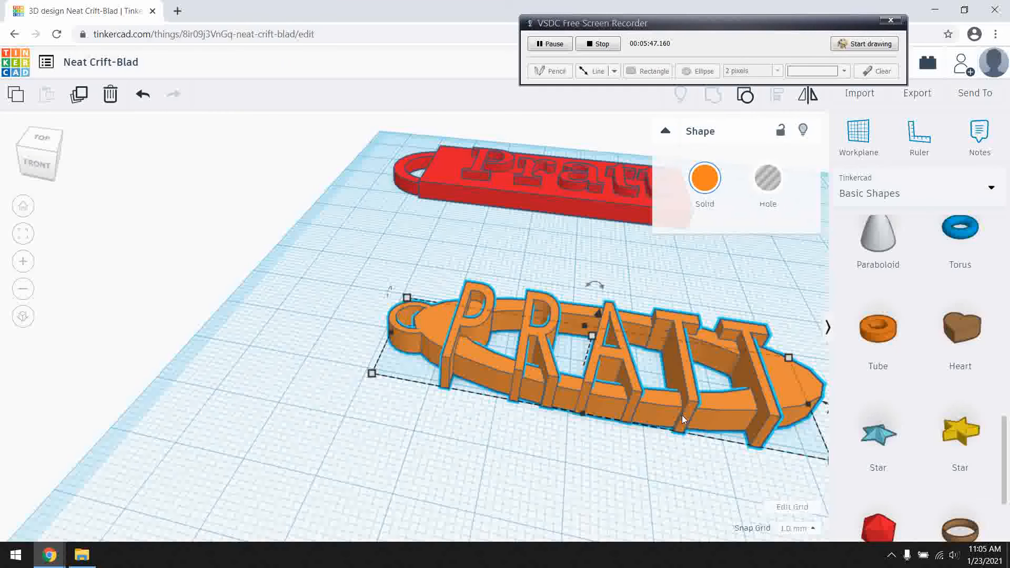
Recolour the grouped oval keychain purple and move it close in front of the flat plate tag.
{"action": "left_click", "coordinate": [706, 178]}
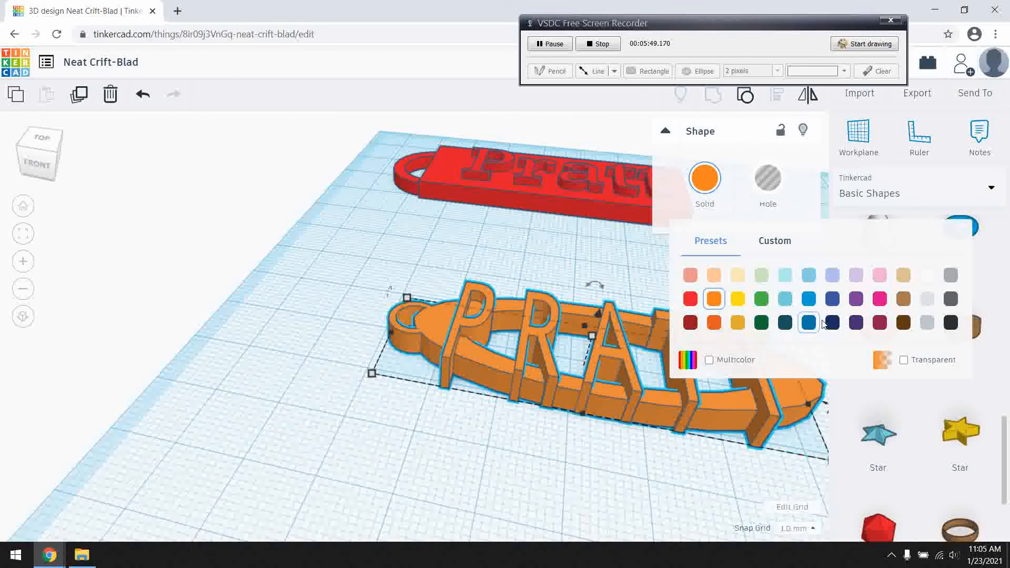
{"action": "left_click", "coordinate": [861, 301]}
{"action": "left_click_drag", "start_coordinate": [714, 421], "coordinate": [616, 267]}
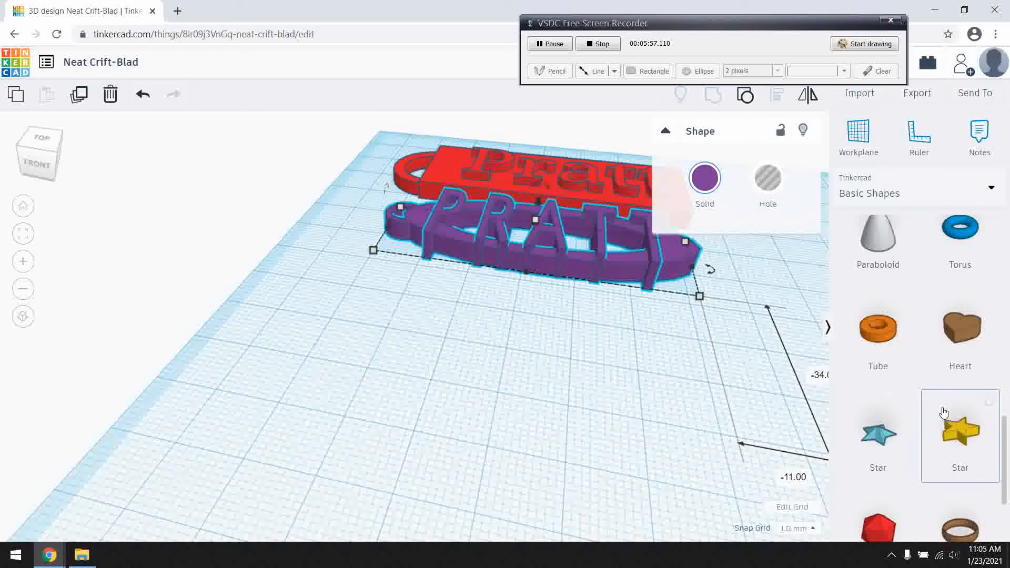
Add a Text shape in front of the oval keychain, enter the name's first, third and fifth letters spaced apart, and scale it down.
{"action": "scroll", "coordinate": [942, 412], "scroll_direction": "down", "scroll_amount": 3}
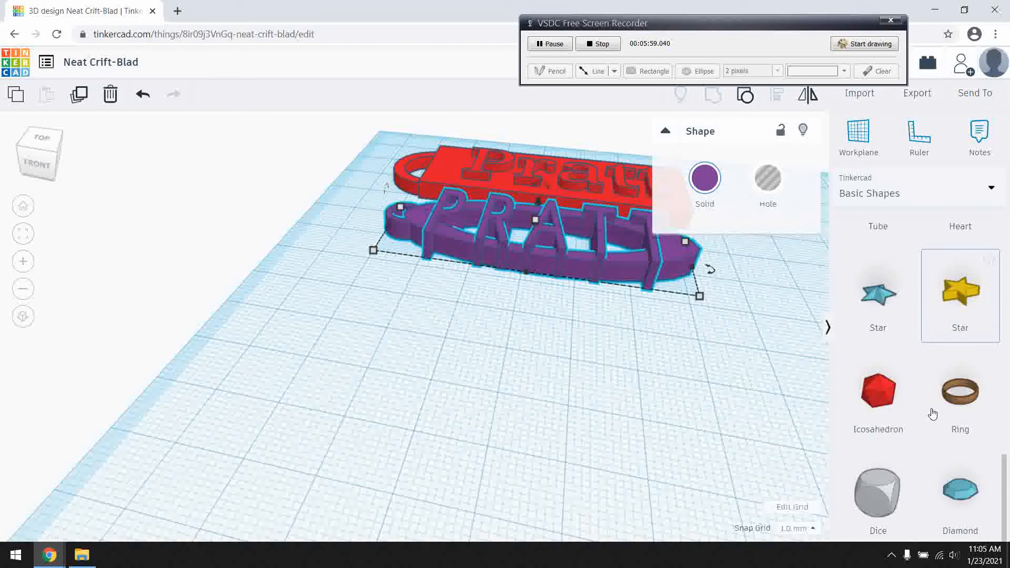
{"action": "scroll", "coordinate": [937, 424], "scroll_direction": "up", "scroll_amount": 5}
{"action": "left_click_drag", "start_coordinate": [942, 432], "coordinate": [447, 395]}
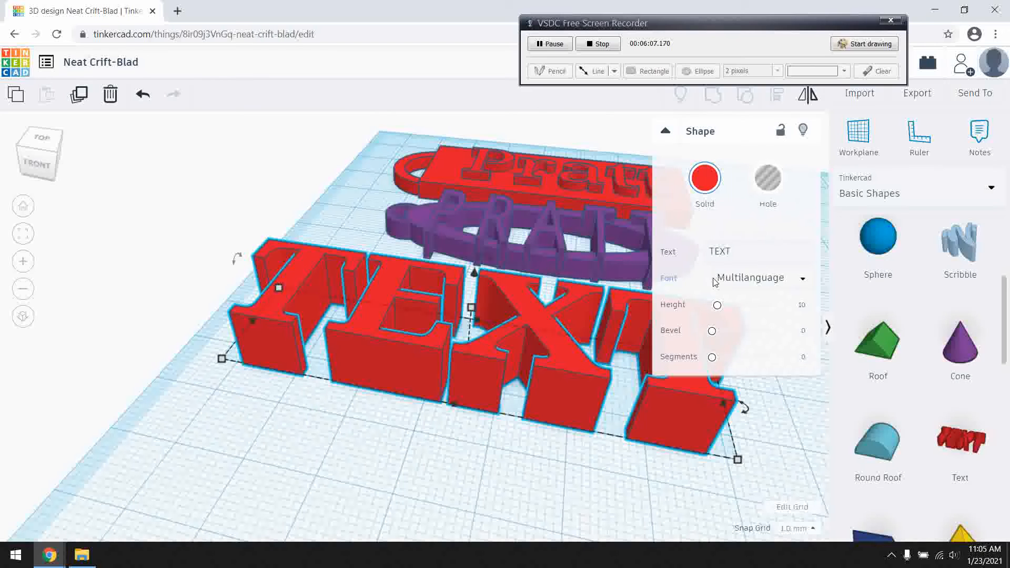
{"action": "left_click", "coordinate": [716, 252]}
{"action": "left_click_drag", "start_coordinate": [732, 252], "coordinate": [710, 249]}
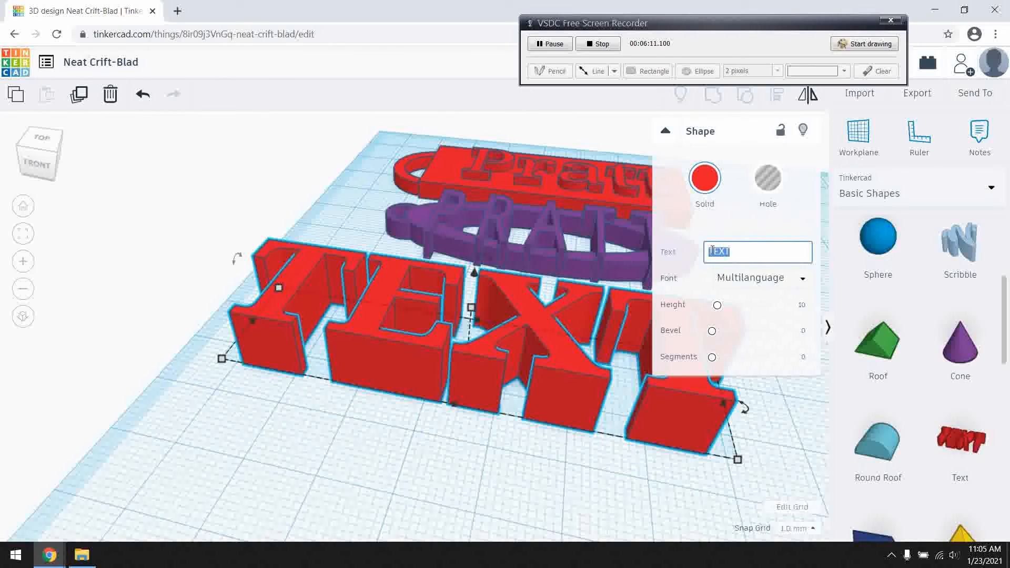
{"action": "type", "text": "P"}
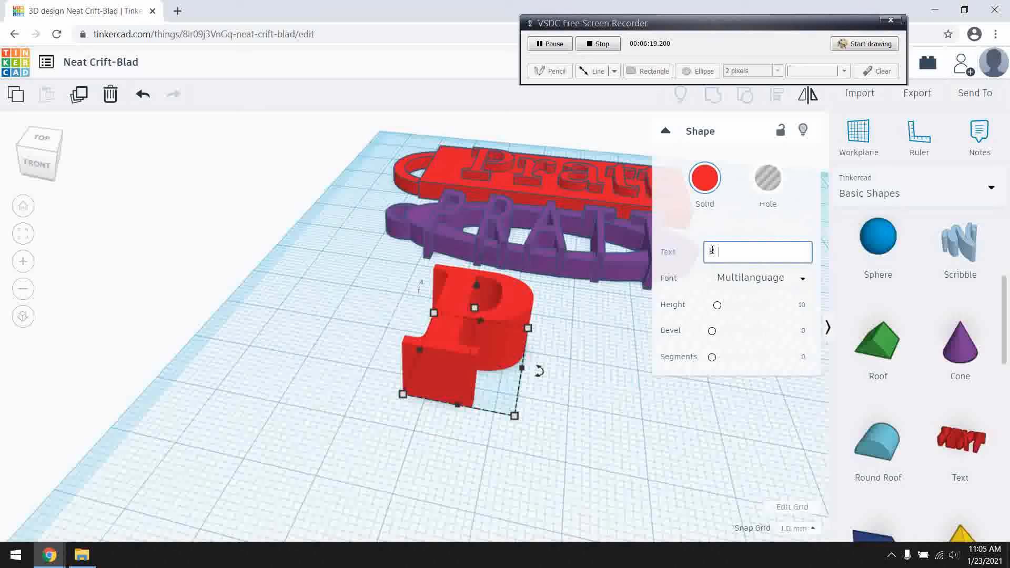
{"action": "type", "text": "A "}
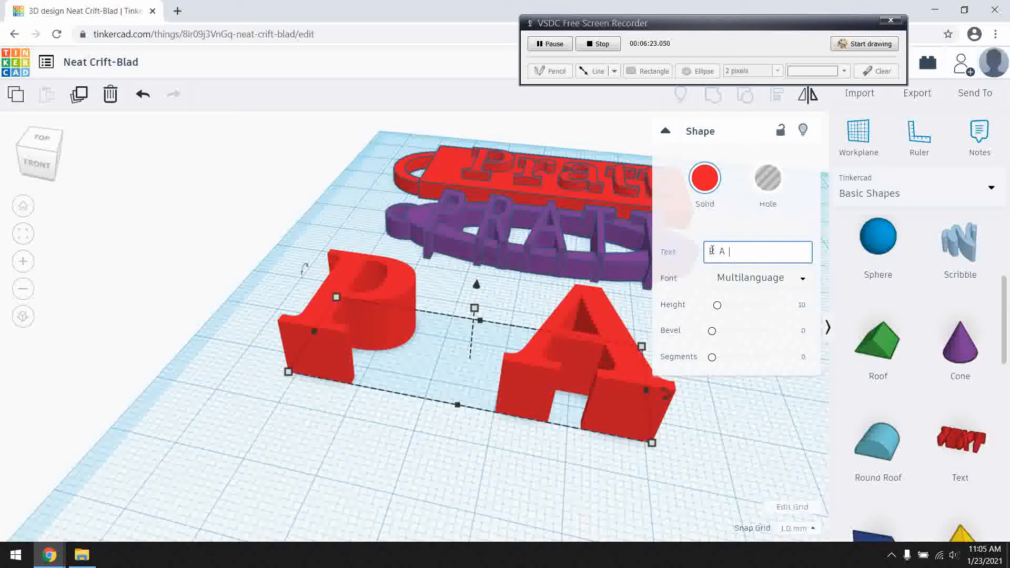
{"action": "type", "text": "T"}
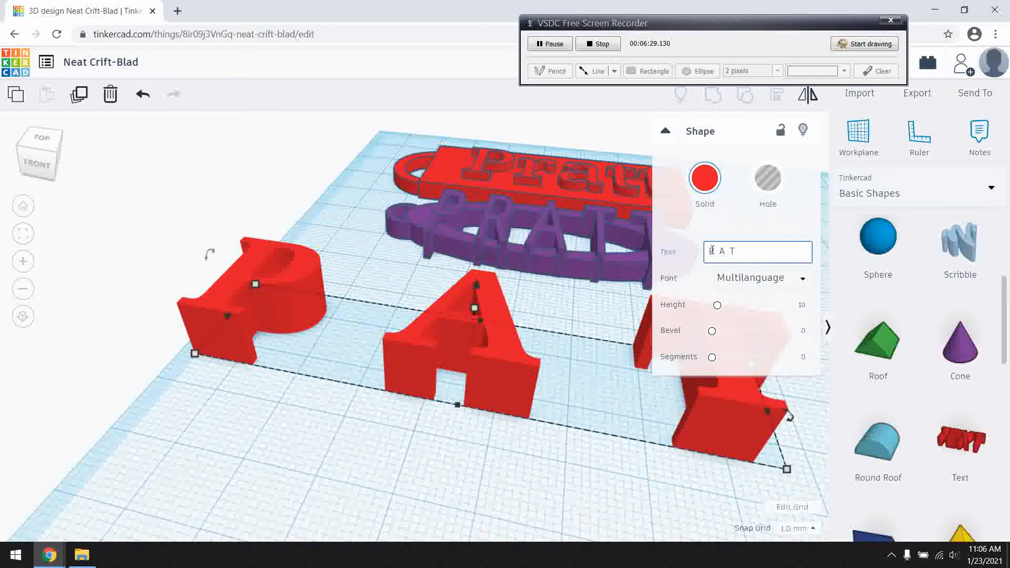
{"action": "key", "text": "Return"}
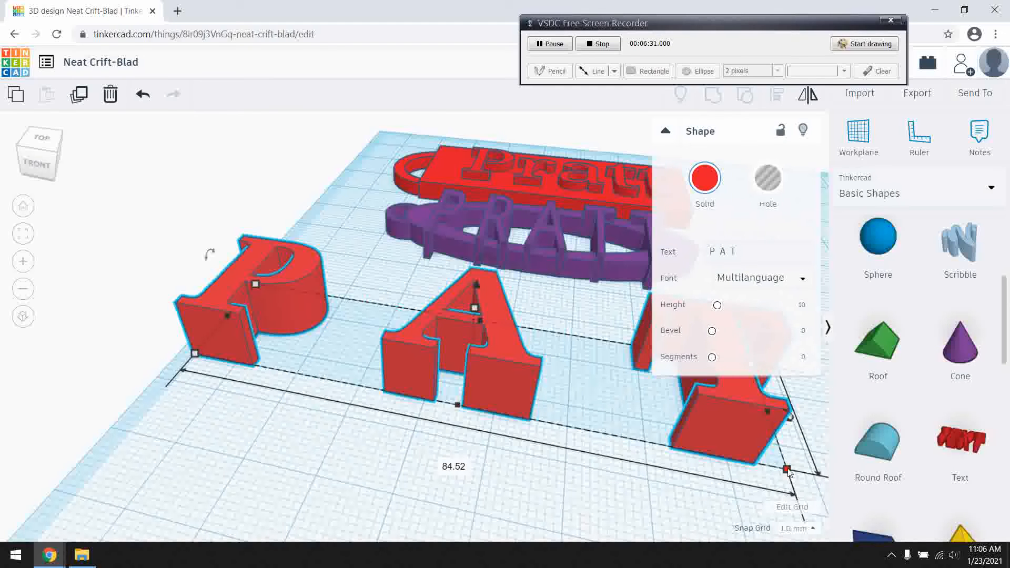
{"action": "left_click_drag", "start_coordinate": [790, 472], "coordinate": [453, 351]}
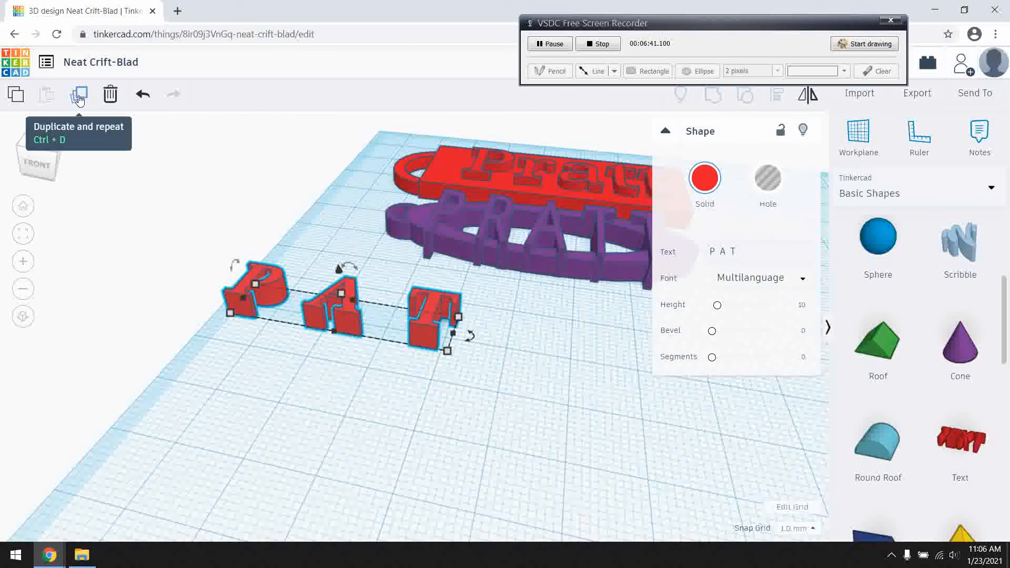
{"action": "right_click", "coordinate": [79, 99]}
{"action": "left_click", "coordinate": [181, 391]}
{"action": "left_click", "coordinate": [339, 351]}
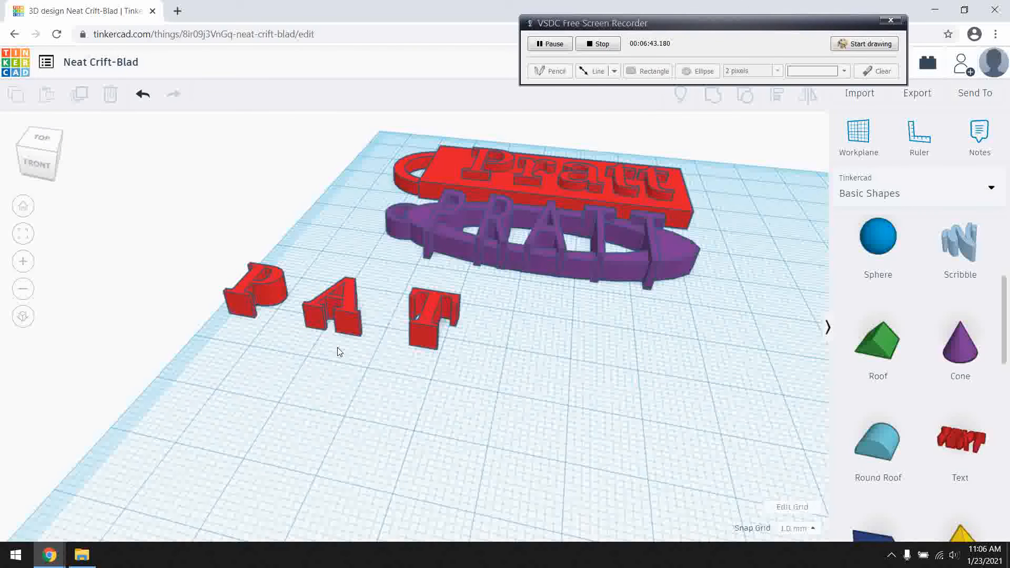
{"action": "mouse_move", "coordinate": [420, 332]}
{"action": "left_mouse_down"}
{"action": "mouse_move", "coordinate": [434, 363]}
{"action": "mouse_move", "coordinate": [416, 337]}
{"action": "mouse_move", "coordinate": [430, 333]}
{"action": "mouse_move", "coordinate": [420, 336]}
{"action": "left_mouse_up"}
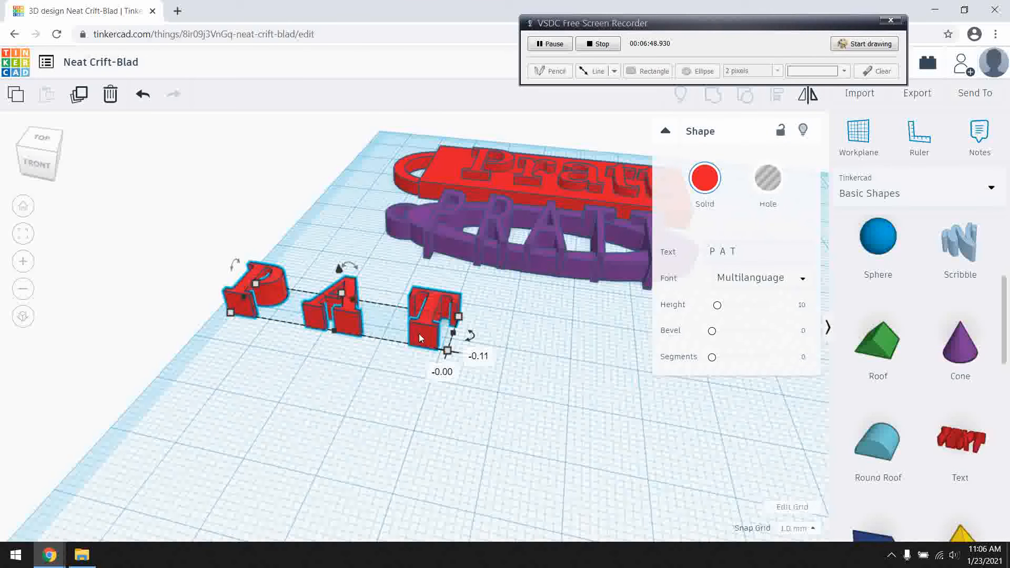
{"action": "key", "text": "Right"}
{"action": "key", "text": "Right"}
{"action": "key", "text": "Right"}
{"action": "key", "text": "Right"}
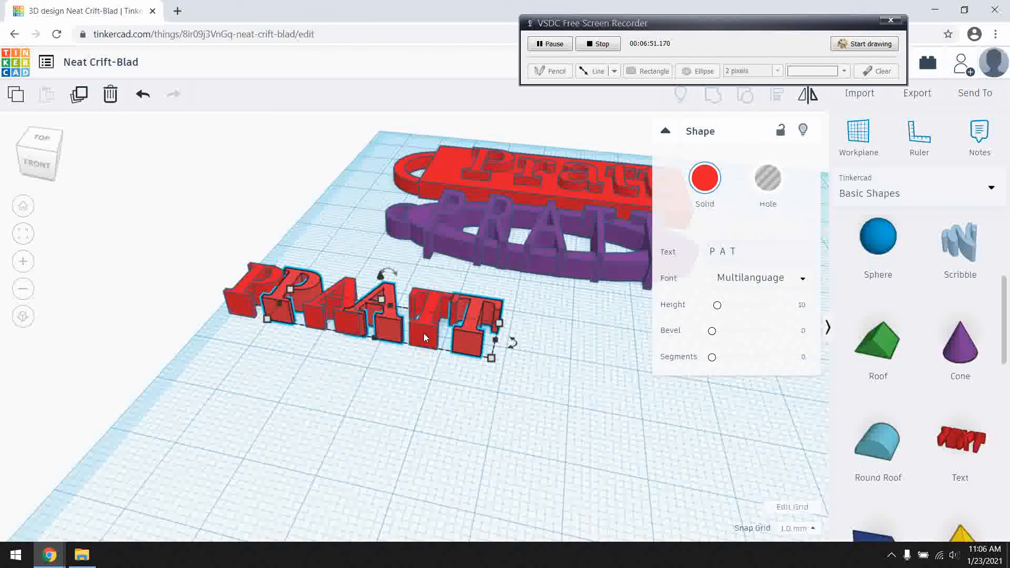
{"action": "key", "text": "Left"}
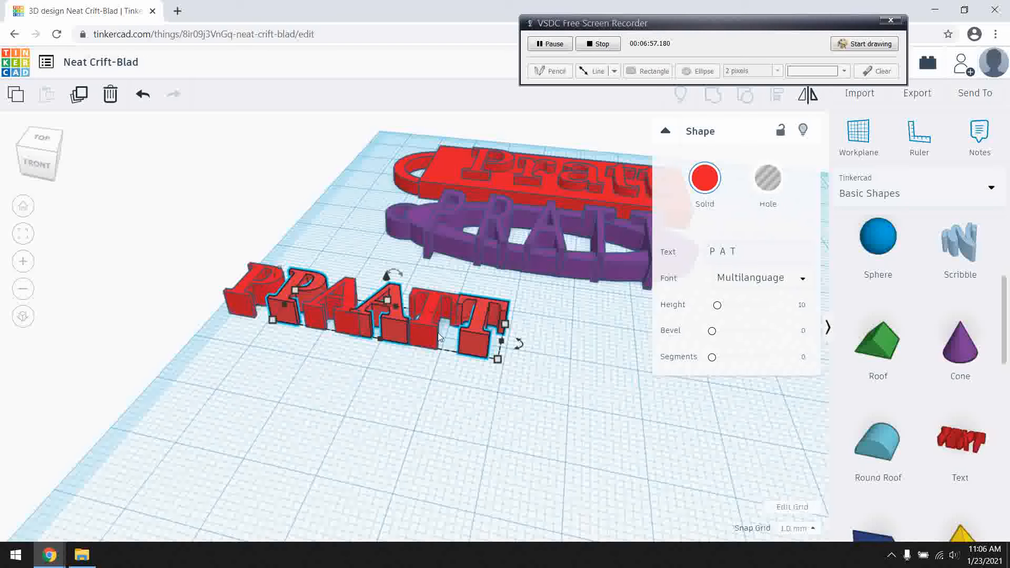
{"action": "right_click_drag", "start_coordinate": [424, 387], "coordinate": [469, 475]}
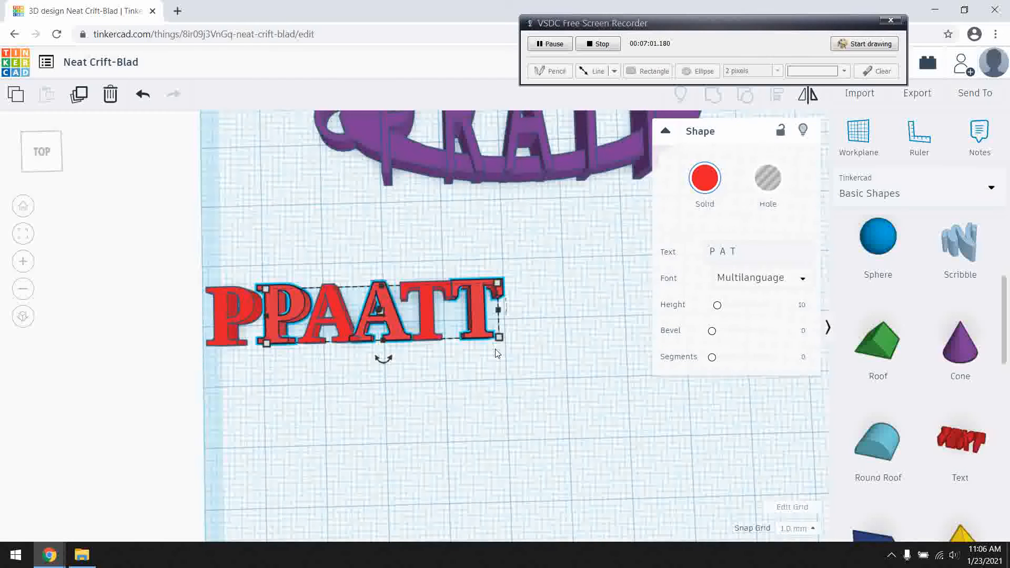
{"action": "key", "text": "Delete"}
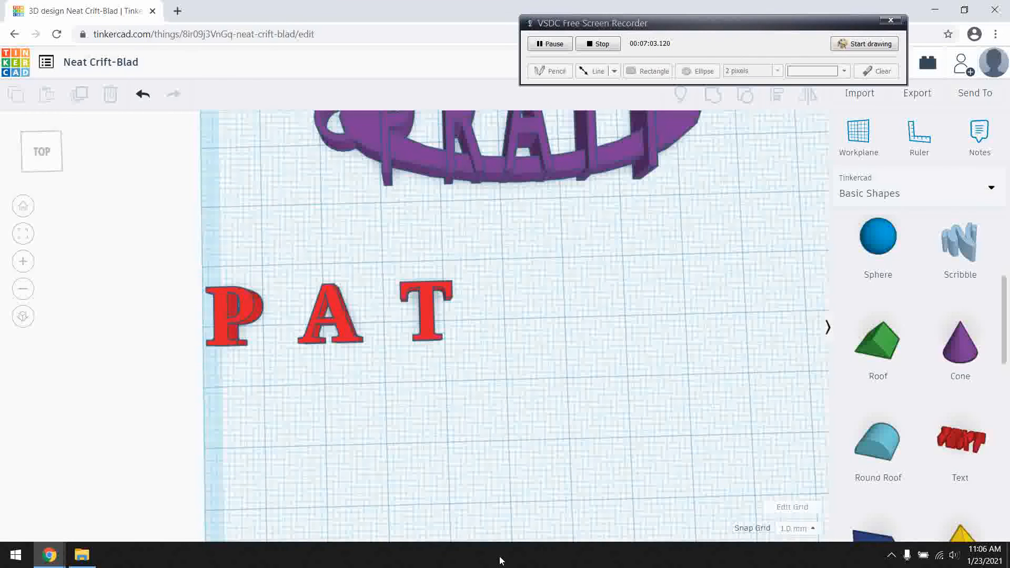
Widen the gaps in the alternate-letter text by adding extra spaces between its letters.
{"action": "left_click", "coordinate": [427, 324]}
{"action": "left_click", "coordinate": [713, 252]}
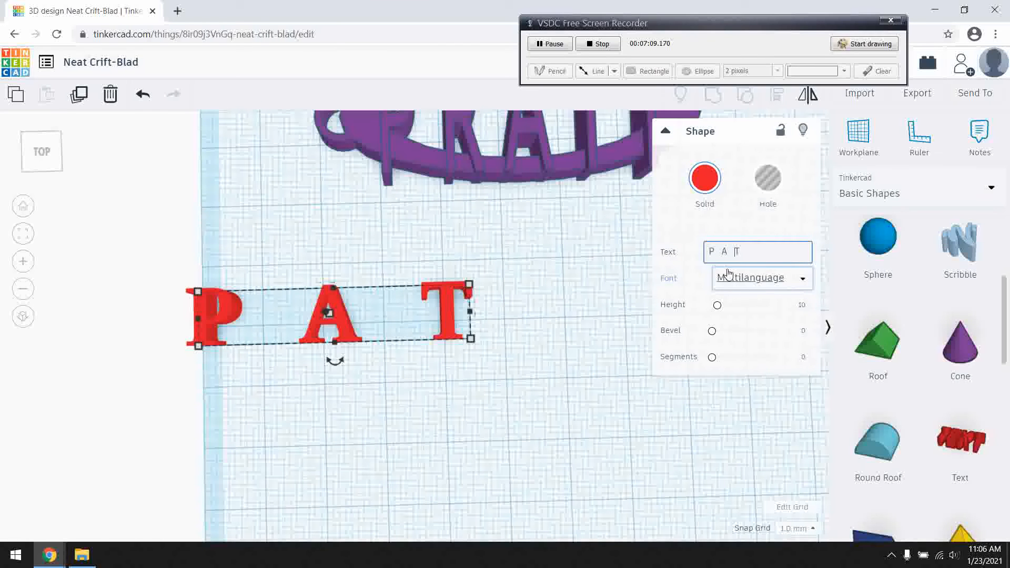
{"action": "left_click", "coordinate": [551, 428]}
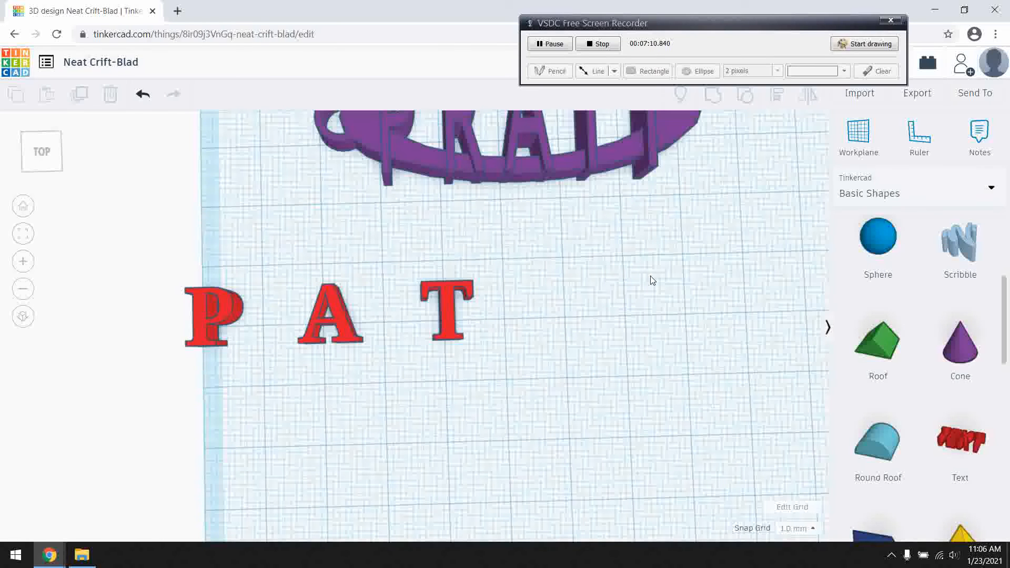
Duplicate the spaced text and replace its content with the name's second and fourth letters, spaced to fill the gaps.
{"action": "left_click", "coordinate": [456, 307]}
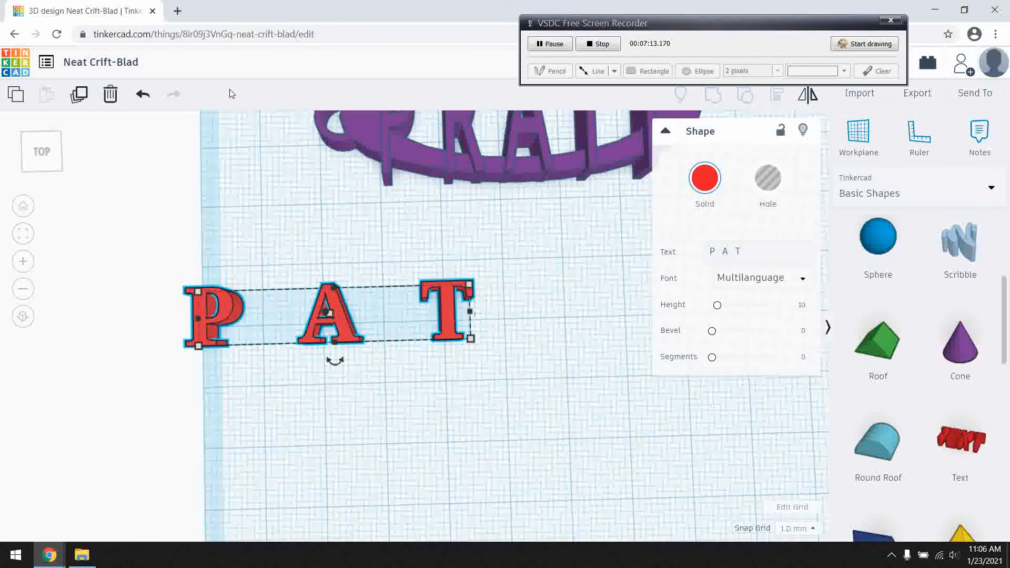
{"action": "left_click", "coordinate": [82, 97]}
{"action": "left_click_drag", "start_coordinate": [759, 248], "coordinate": [701, 244]}
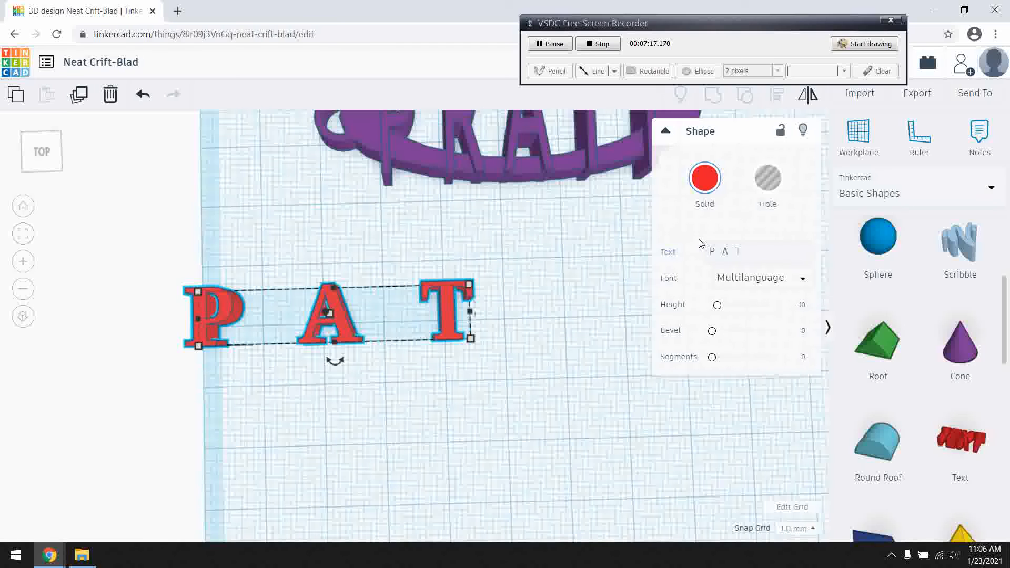
{"action": "left_click", "coordinate": [736, 246]}
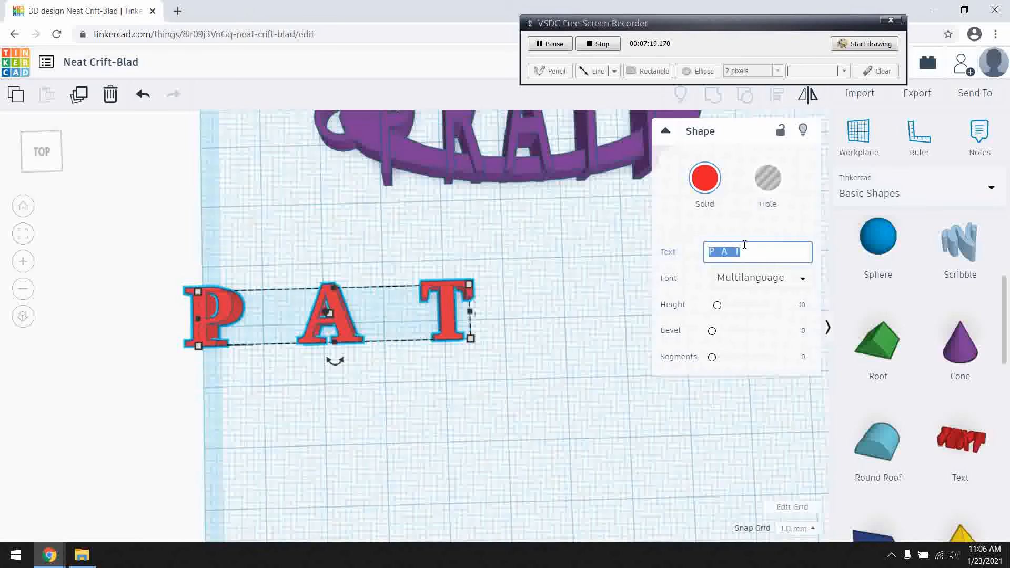
{"action": "type", "text": "R"}
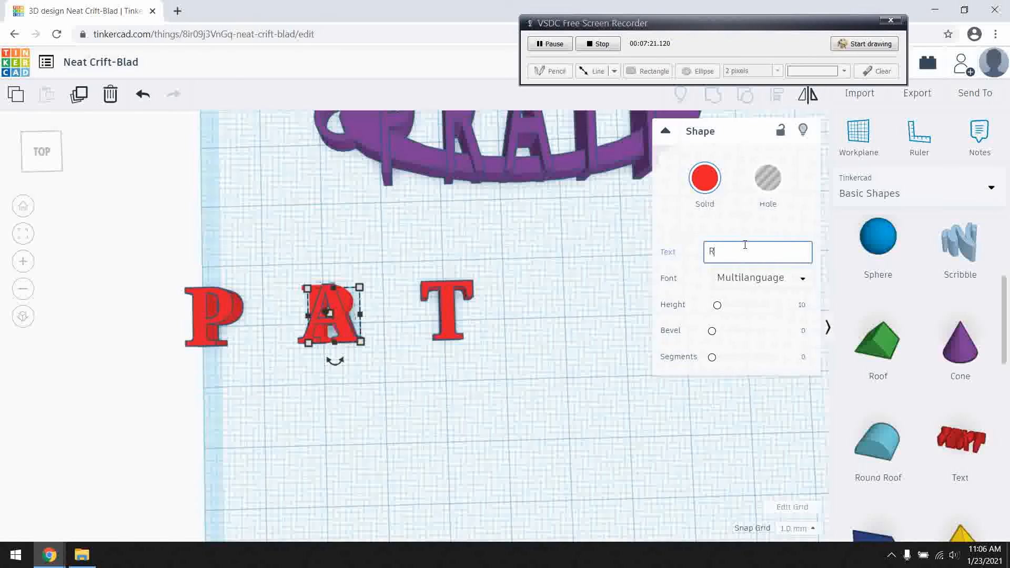
{"action": "type", "text": "T"}
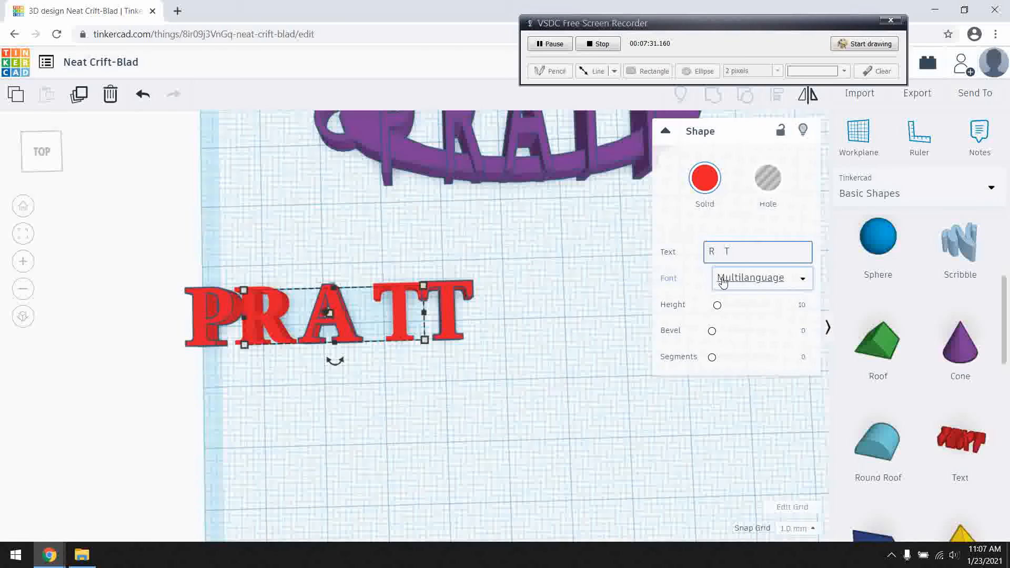
{"action": "key", "text": "BackSpace"}
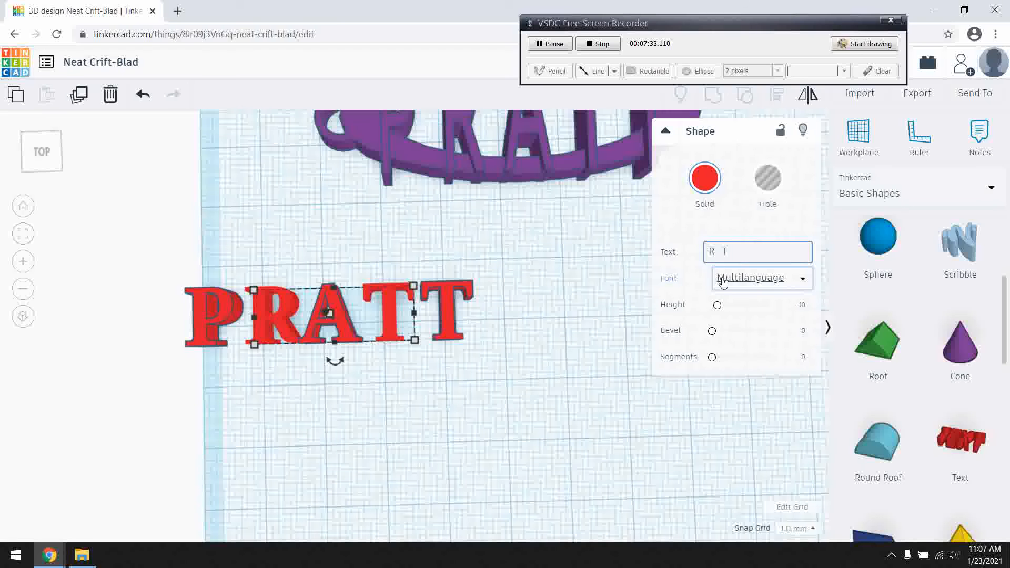
{"action": "left_click", "coordinate": [446, 400]}
Lower the height of the text holding the name's second and fourth letters to 3 mm.
{"action": "right_click_drag", "start_coordinate": [374, 378], "coordinate": [383, 321]}
{"action": "left_click", "coordinate": [375, 319]}
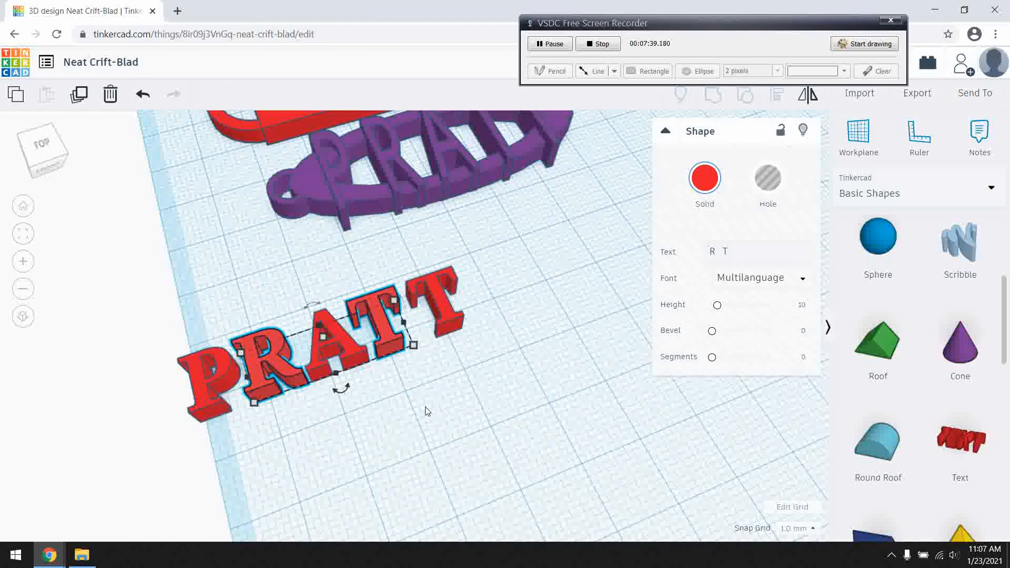
{"action": "left_click", "coordinate": [420, 428]}
{"action": "right_click_drag", "start_coordinate": [419, 428], "coordinate": [365, 343]}
{"action": "left_click", "coordinate": [299, 361]}
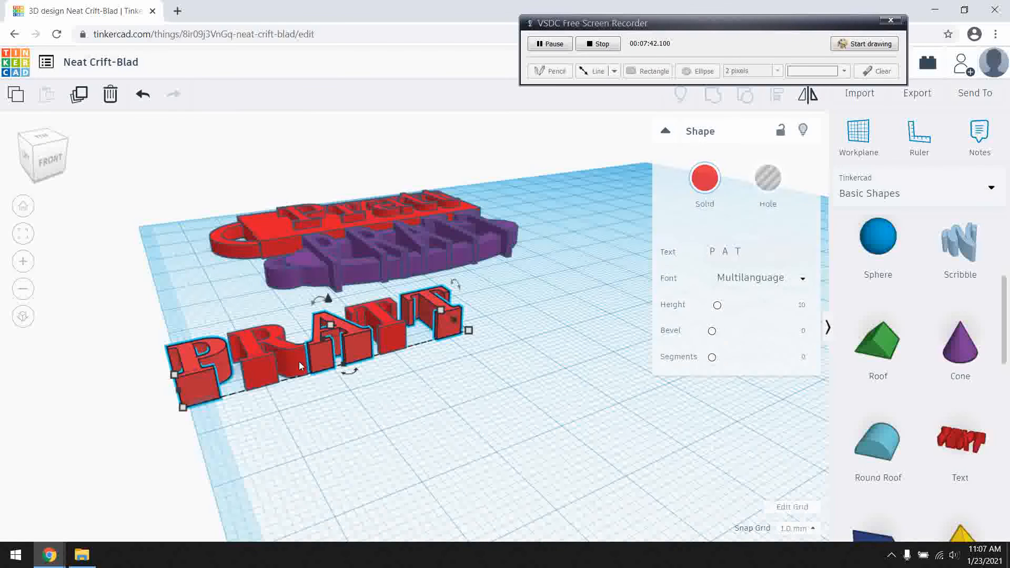
{"action": "left_click", "coordinate": [240, 306]}
{"action": "left_click", "coordinate": [248, 340]}
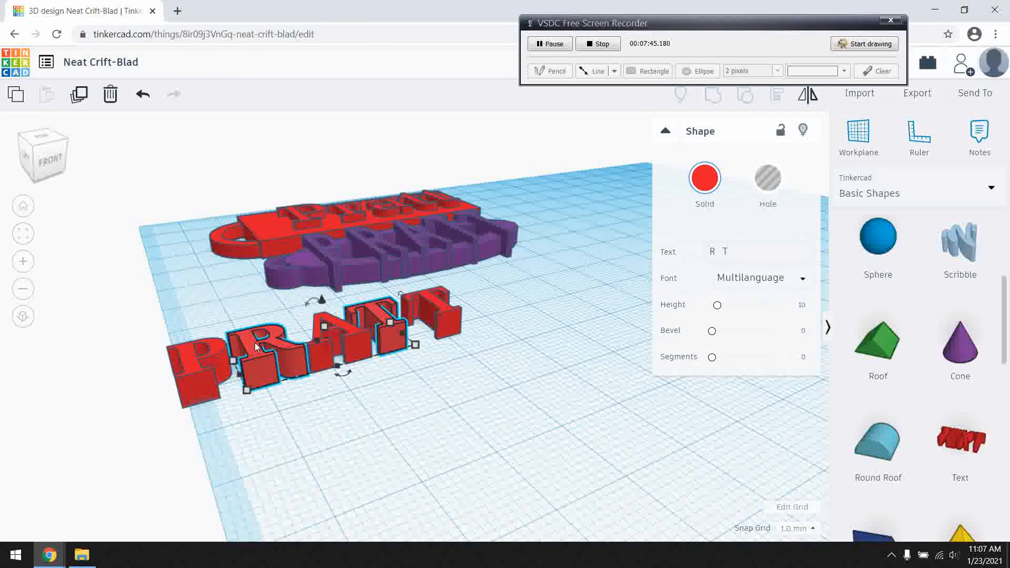
{"action": "mouse_move", "coordinate": [324, 327]}
{"action": "left_click_drag", "start_coordinate": [324, 327], "coordinate": [325, 336]}
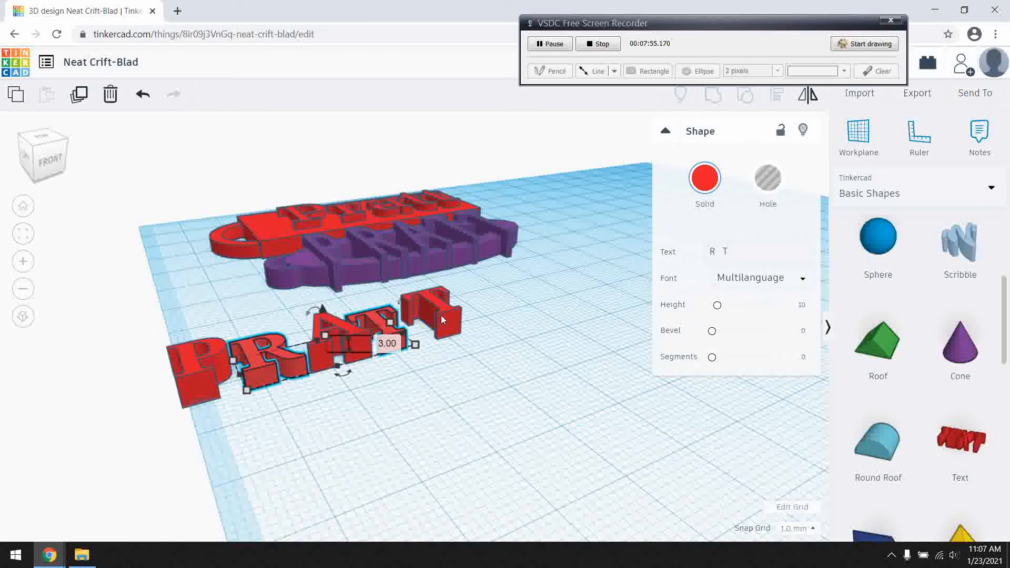
{"action": "left_click", "coordinate": [389, 314]}
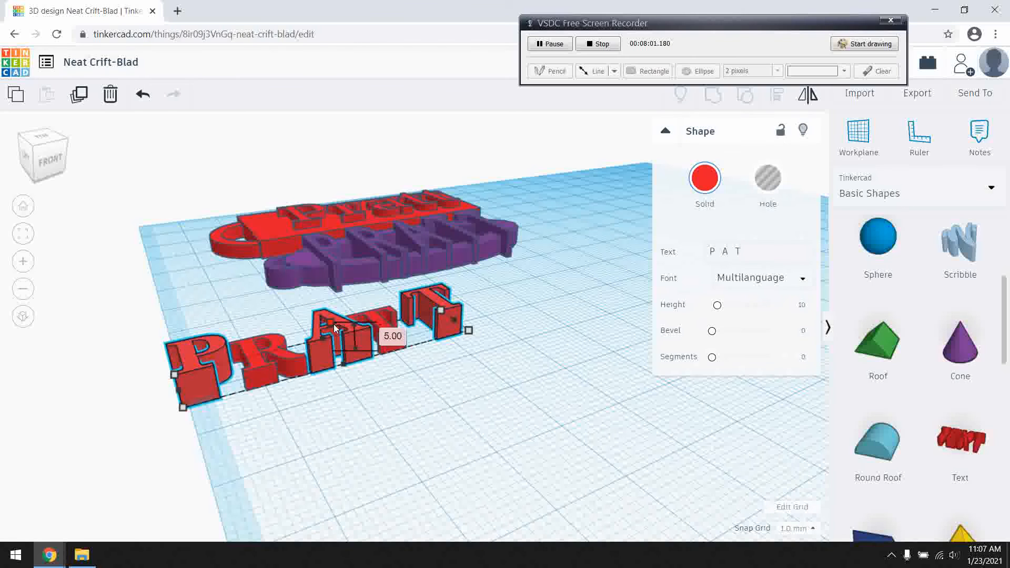
{"action": "left_click", "coordinate": [393, 377]}
{"action": "right_click_drag", "start_coordinate": [393, 377], "coordinate": [325, 331]}
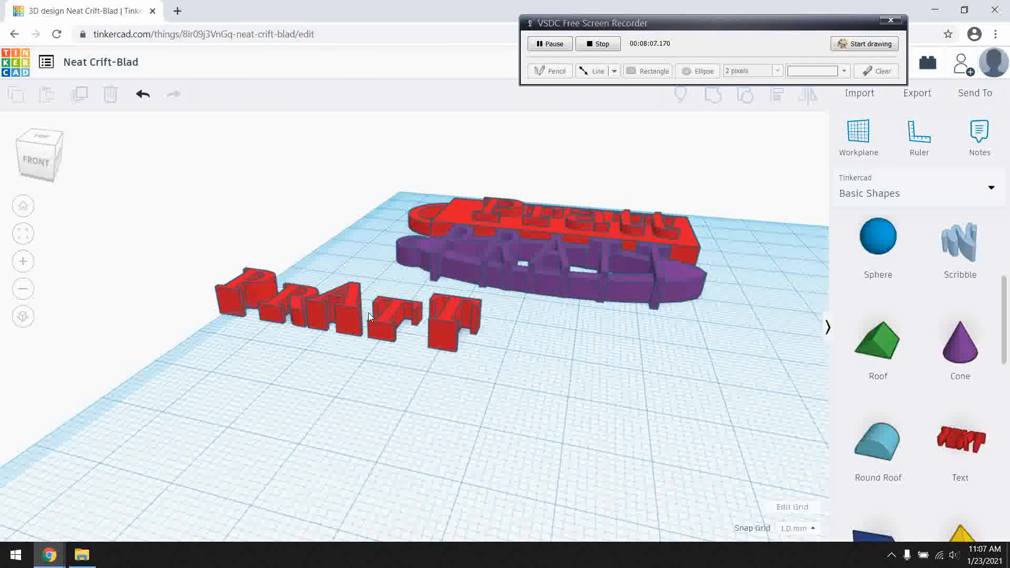
{"action": "right_click_drag", "start_coordinate": [448, 374], "coordinate": [453, 361]}
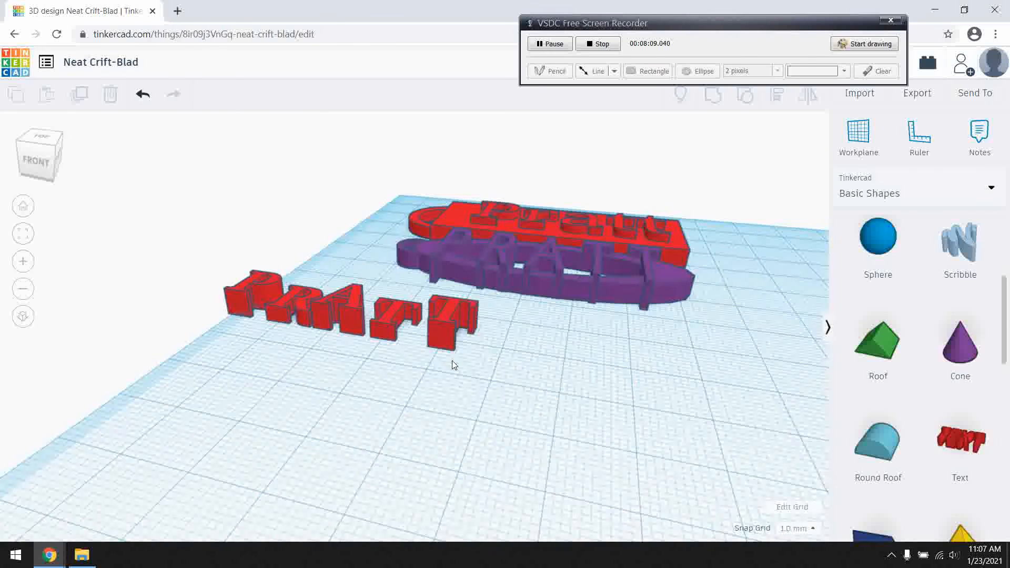
Add a Torus in front of the letters, shrink its footprint to 8 by 8 mm and focus the view on it.
{"action": "scroll", "coordinate": [938, 371], "scroll_direction": "down", "scroll_amount": 3}
{"action": "scroll", "coordinate": [938, 371], "scroll_direction": "down", "scroll_amount": 3}
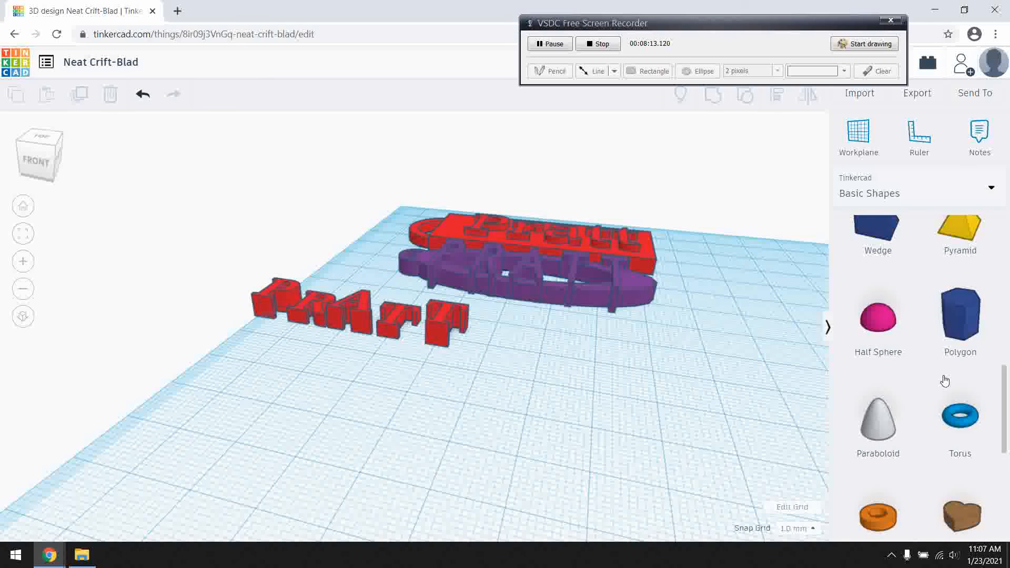
{"action": "scroll", "coordinate": [939, 373], "scroll_direction": "up", "scroll_amount": 2}
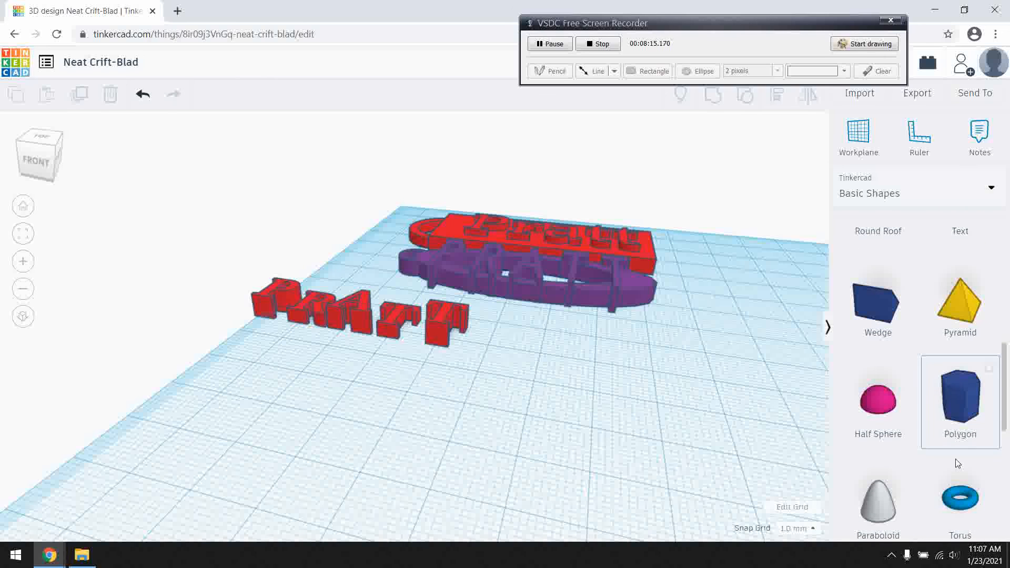
{"action": "left_click_drag", "start_coordinate": [964, 509], "coordinate": [419, 390]}
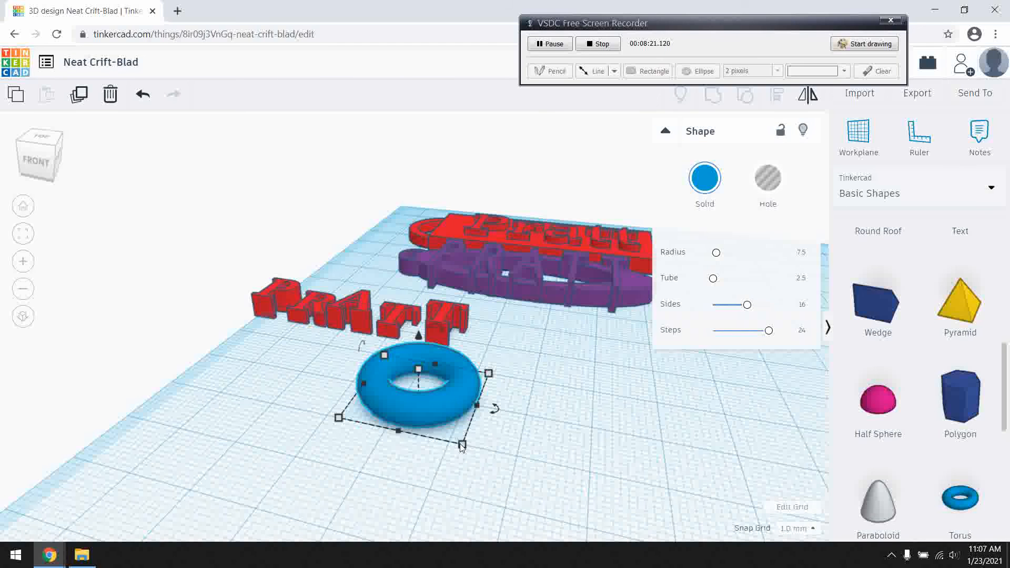
{"action": "left_click_drag", "start_coordinate": [463, 447], "coordinate": [402, 335]}
{"action": "key", "text": "f"}
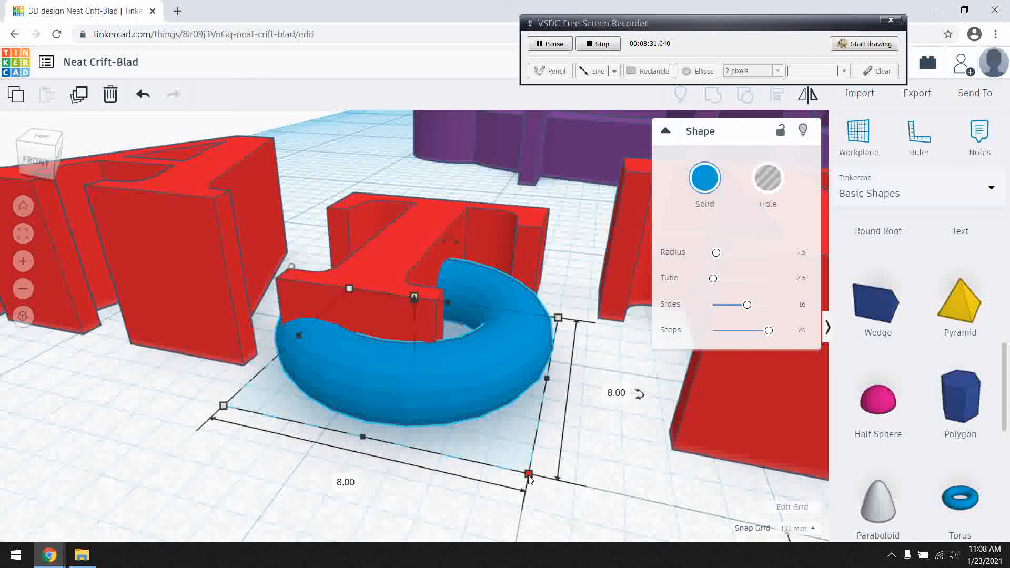
Enlarge the torus and stretch it into a flat oval ring about 51 mm long beneath all the letters.
{"action": "mouse_move", "coordinate": [545, 500]}
{"action": "left_mouse_down"}
{"action": "mouse_move", "coordinate": [572, 523]}
{"action": "mouse_move", "coordinate": [559, 510]}
{"action": "left_mouse_up"}
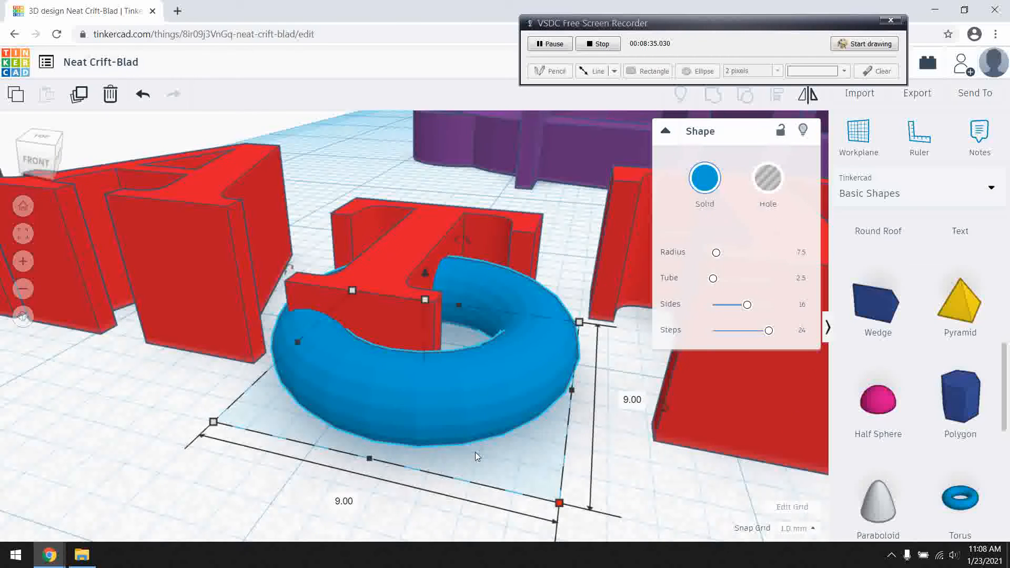
{"action": "scroll", "coordinate": [476, 457], "scroll_direction": "down", "scroll_amount": 3}
{"action": "left_click_drag", "start_coordinate": [491, 422], "coordinate": [511, 445]}
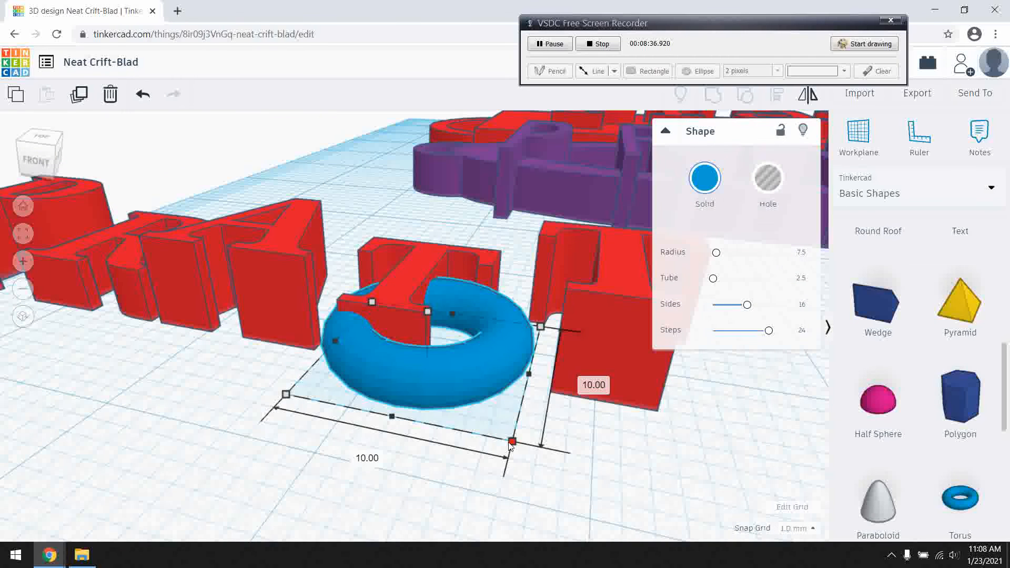
{"action": "scroll", "coordinate": [572, 476], "scroll_direction": "down", "scroll_amount": 2}
{"action": "right_click_drag", "start_coordinate": [572, 476], "coordinate": [610, 434]}
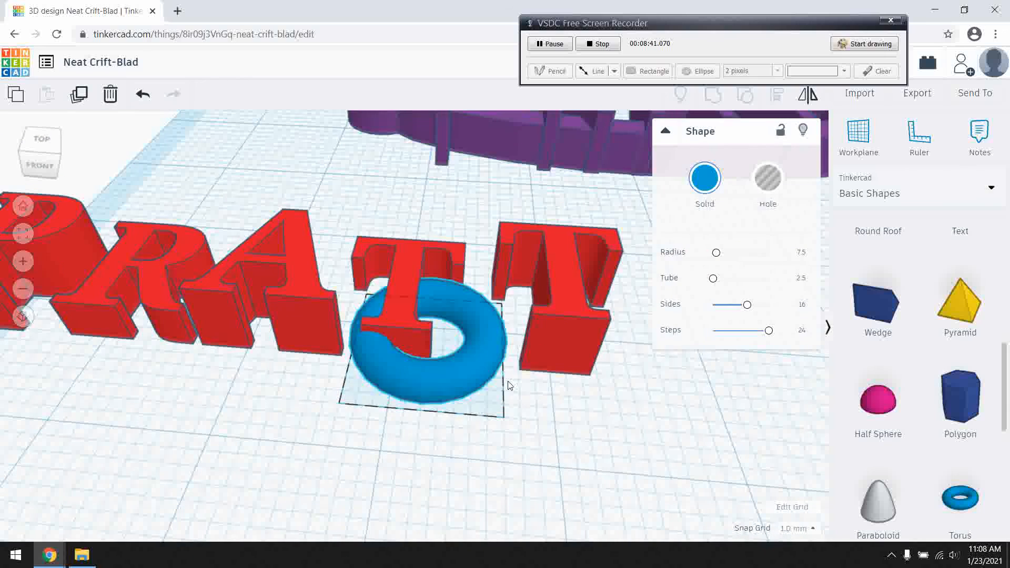
{"action": "left_click_drag", "start_coordinate": [484, 384], "coordinate": [655, 386]}
{"action": "left_click_drag", "start_coordinate": [517, 295], "coordinate": [20, 239]}
{"action": "scroll", "coordinate": [174, 290], "scroll_direction": "down", "scroll_amount": 3}
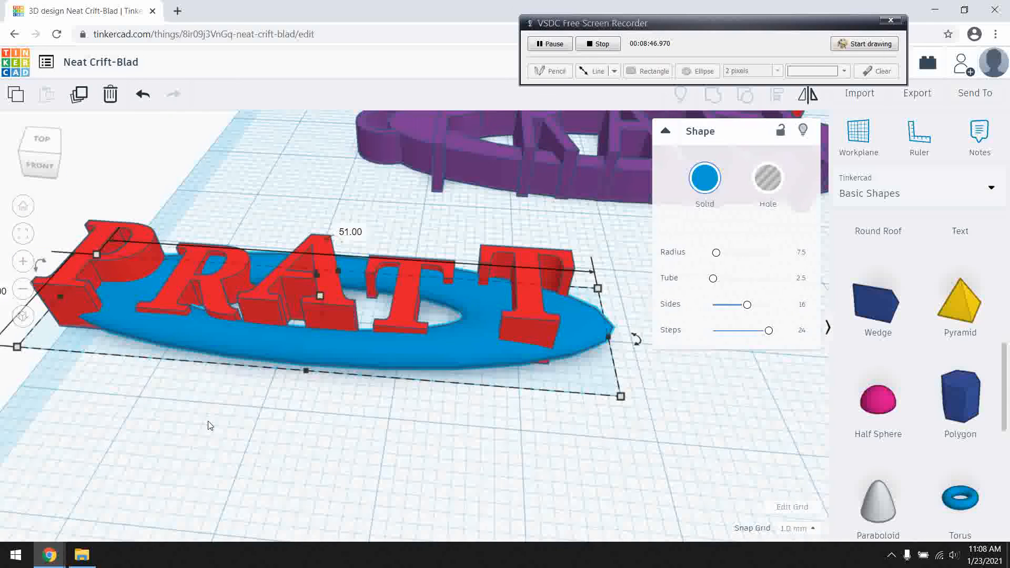
{"action": "right_click_drag", "start_coordinate": [179, 387], "coordinate": [196, 402]}
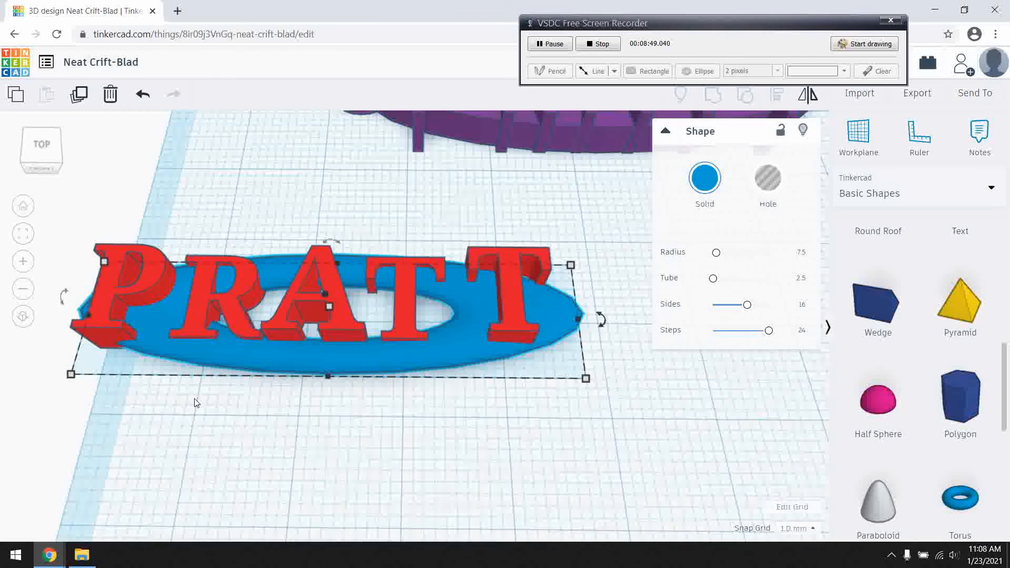
Nudge the oval ring into line under the letters and inspect from below how it joins them.
{"action": "scroll", "coordinate": [196, 401], "scroll_direction": "down", "scroll_amount": 2}
{"action": "left_click_drag", "start_coordinate": [297, 347], "coordinate": [288, 339]}
{"action": "left_click", "coordinate": [284, 407]}
{"action": "right_click_drag", "start_coordinate": [289, 390], "coordinate": [209, 240]}
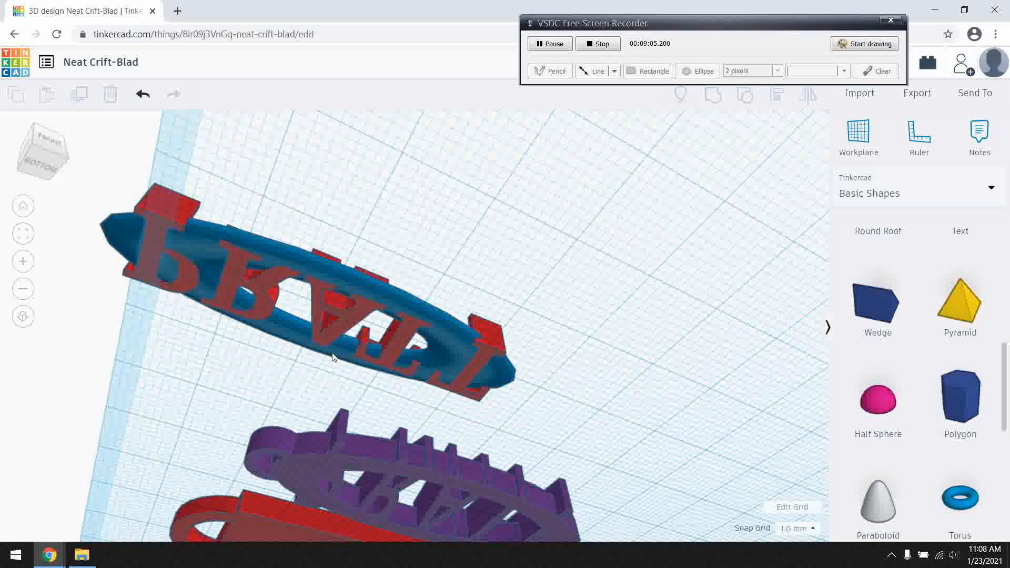
{"action": "right_click_drag", "start_coordinate": [362, 205], "coordinate": [298, 354]}
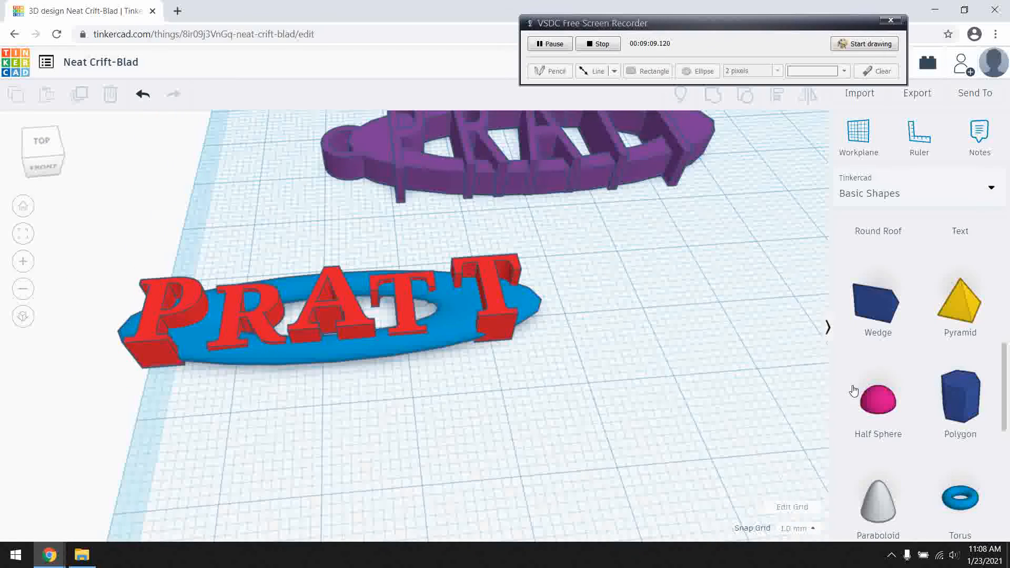
Add a Tube at the last letter's end of the oval ring and shrink its footprint to about 6 by 14 mm.
{"action": "scroll", "coordinate": [942, 457], "scroll_direction": "up", "scroll_amount": 8}
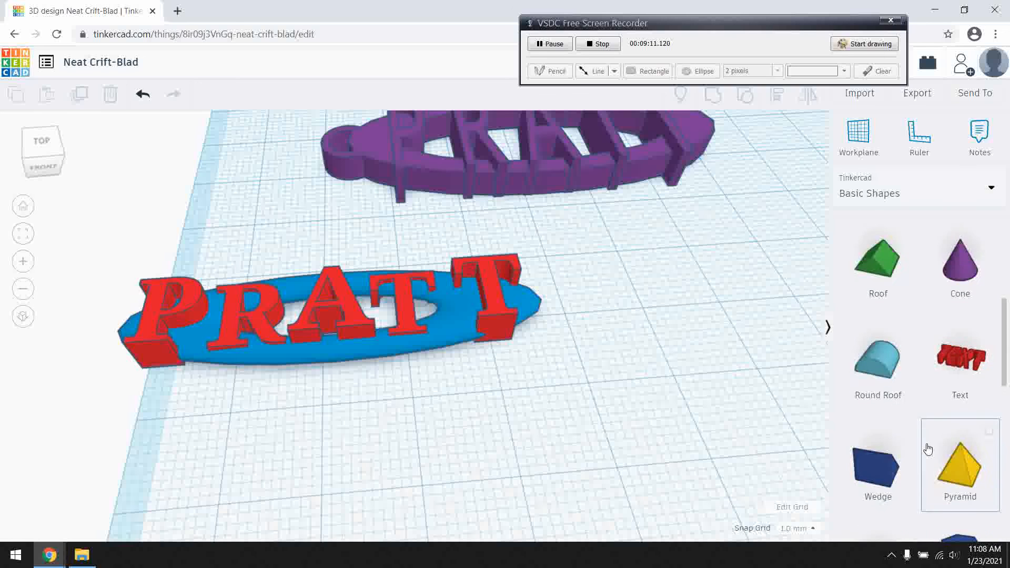
{"action": "scroll", "coordinate": [925, 453], "scroll_direction": "down", "scroll_amount": 10}
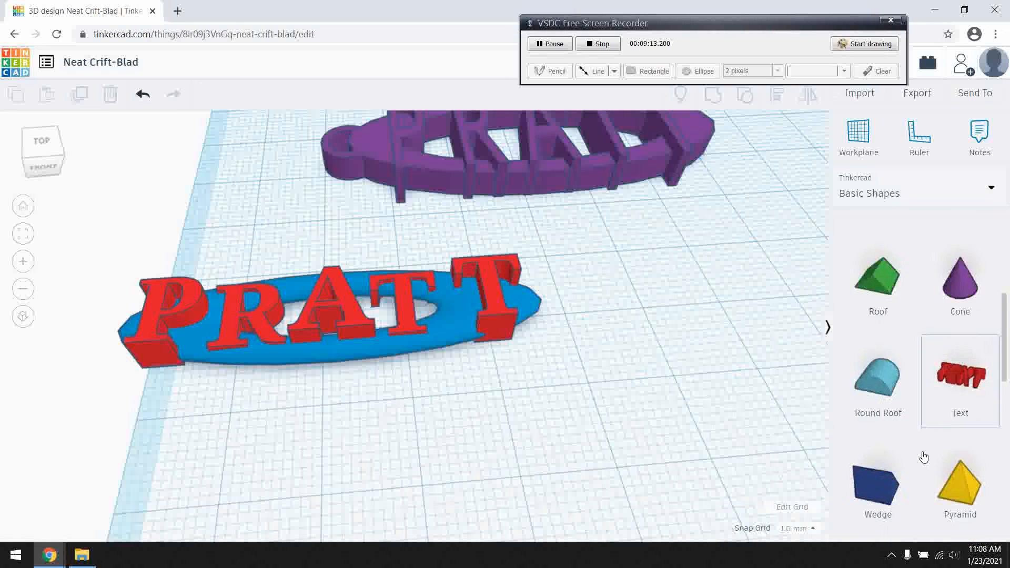
{"action": "scroll", "coordinate": [923, 459], "scroll_direction": "down", "scroll_amount": 4}
{"action": "left_click_drag", "start_coordinate": [875, 282], "coordinate": [597, 298]}
{"action": "right_click_drag", "start_coordinate": [598, 298], "coordinate": [500, 403]}
{"action": "left_click_drag", "start_coordinate": [614, 279], "coordinate": [579, 335]}
{"action": "left_click_drag", "start_coordinate": [630, 409], "coordinate": [547, 361]}
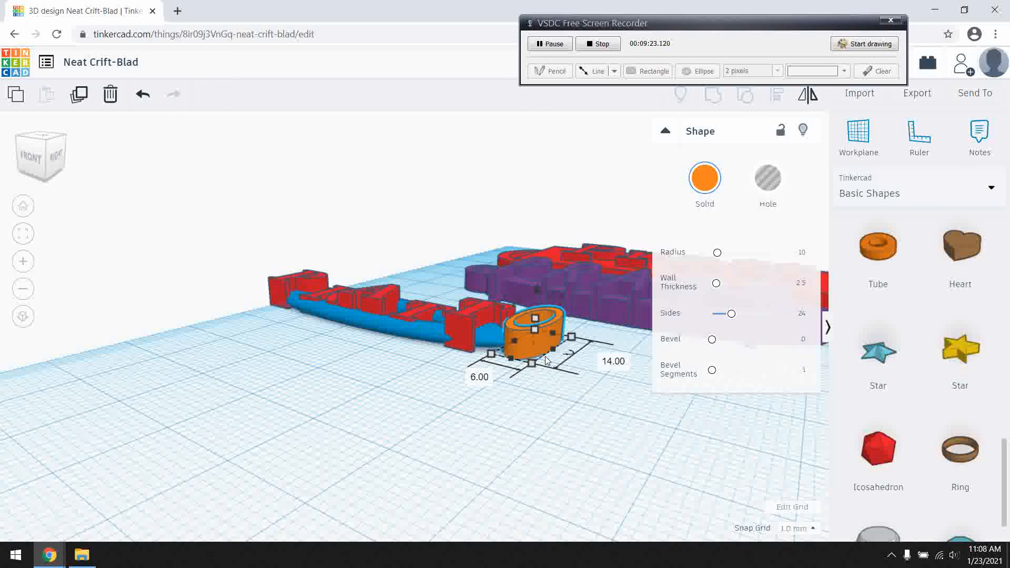
Lower the tube to 3 mm high and shrink its footprint into a small loop overlapping the oval's tip.
{"action": "key", "text": "f"}
{"action": "mouse_move", "coordinate": [575, 443]}
{"action": "right_mouse_down"}
{"action": "mouse_move", "coordinate": [589, 437]}
{"action": "mouse_move", "coordinate": [582, 461]}
{"action": "right_mouse_up"}
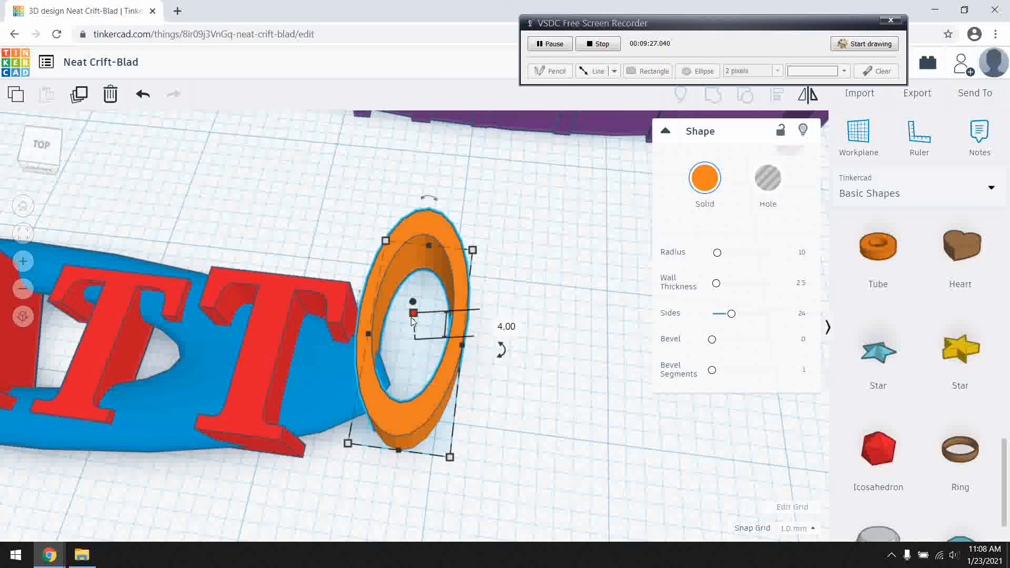
{"action": "left_click_drag", "start_coordinate": [413, 320], "coordinate": [420, 336]}
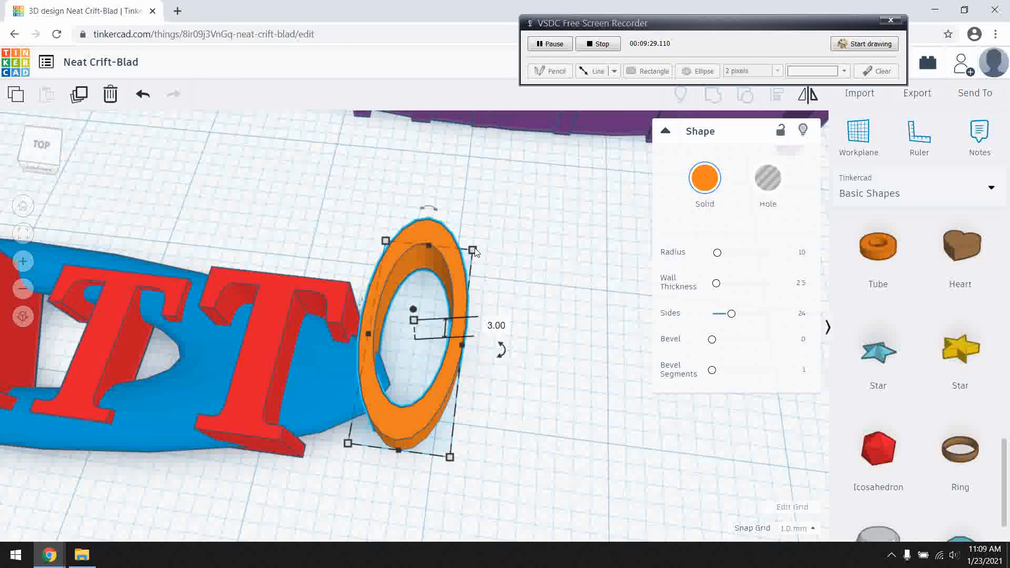
{"action": "left_click_drag", "start_coordinate": [472, 250], "coordinate": [425, 356]}
{"action": "left_click", "coordinate": [510, 291]}
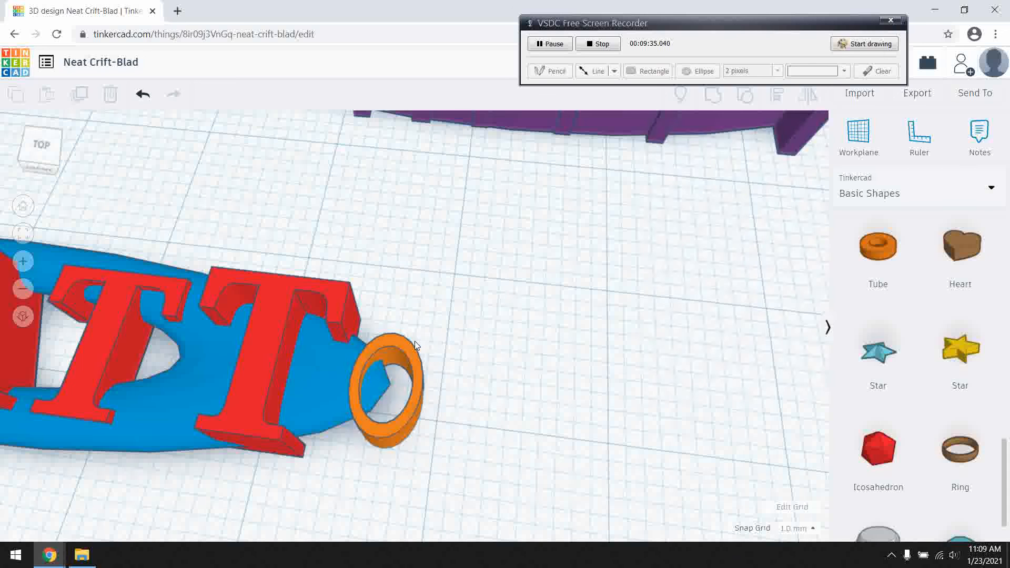
Group the two letter texts, oval ring and tube loop into one shape and move it close in front of the purple keychain.
{"action": "scroll", "coordinate": [415, 345], "scroll_direction": "down", "scroll_amount": 5}
{"action": "right_click_drag", "start_coordinate": [420, 342], "coordinate": [420, 442]}
{"action": "scroll", "coordinate": [307, 394], "scroll_direction": "up", "scroll_amount": 3}
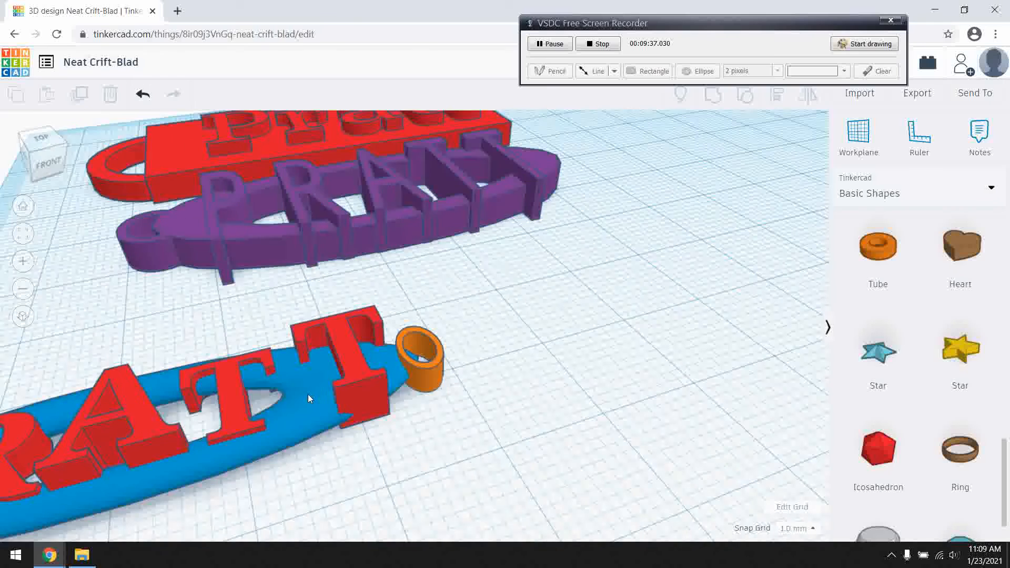
{"action": "scroll", "coordinate": [283, 399], "scroll_direction": "down", "scroll_amount": 5}
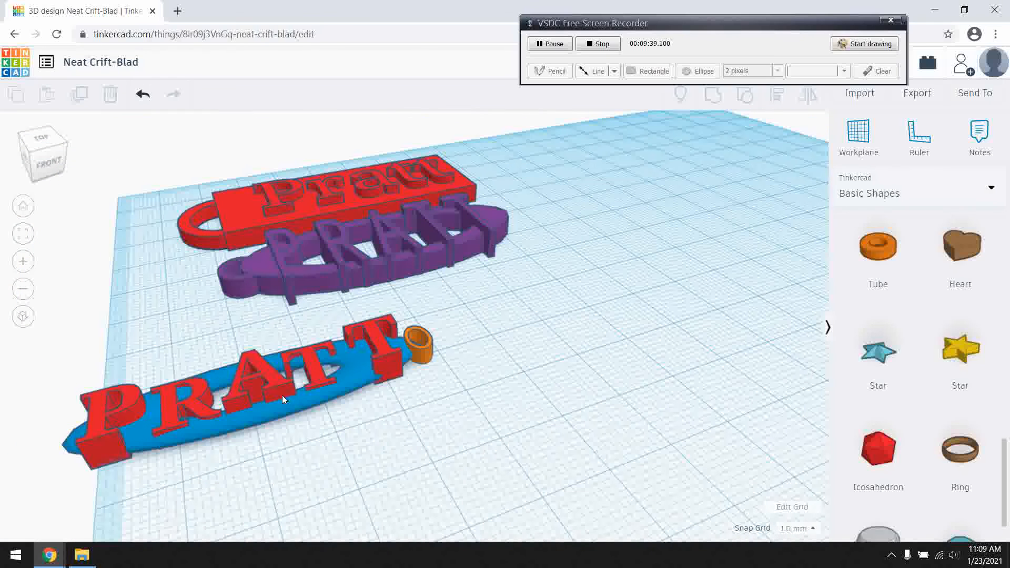
{"action": "left_click_drag", "start_coordinate": [61, 386], "coordinate": [538, 329]}
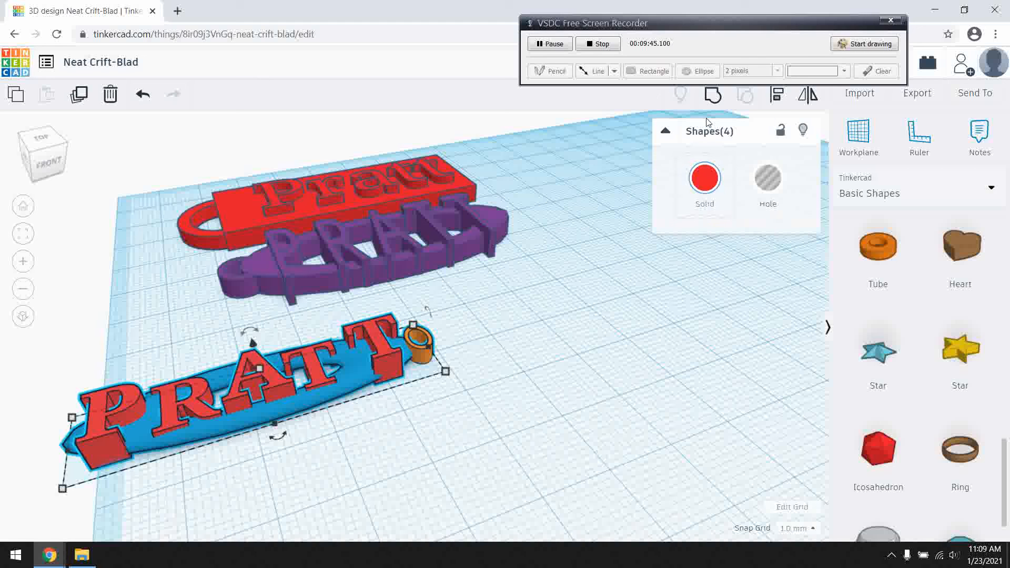
{"action": "left_click", "coordinate": [713, 95]}
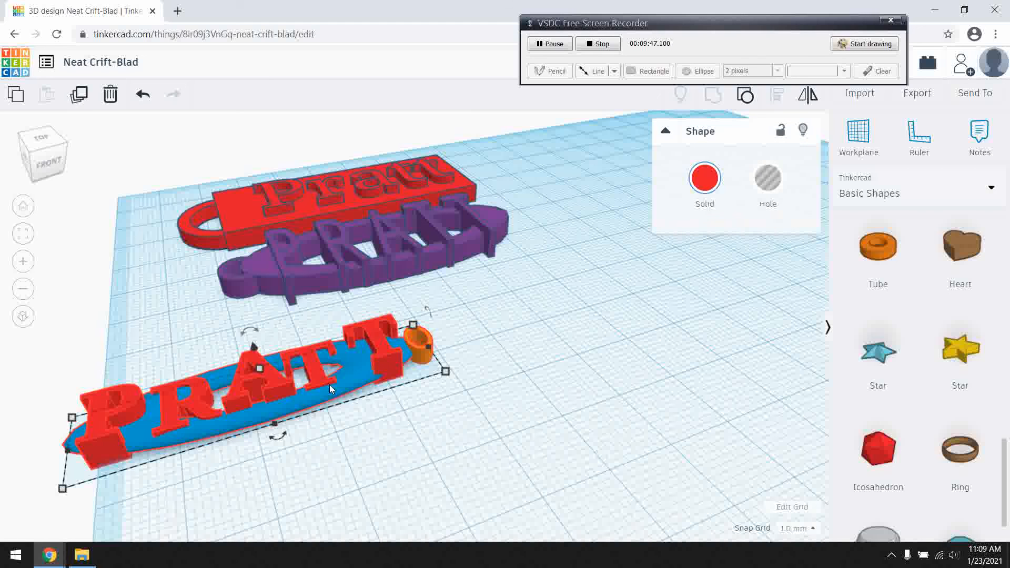
{"action": "left_click_drag", "start_coordinate": [342, 385], "coordinate": [471, 307]}
{"action": "mouse_move", "coordinate": [631, 371]}
{"action": "right_mouse_down"}
{"action": "mouse_move", "coordinate": [562, 402]}
{"action": "mouse_move", "coordinate": [578, 429]}
{"action": "mouse_move", "coordinate": [605, 368]}
{"action": "mouse_move", "coordinate": [628, 382]}
{"action": "right_mouse_up"}
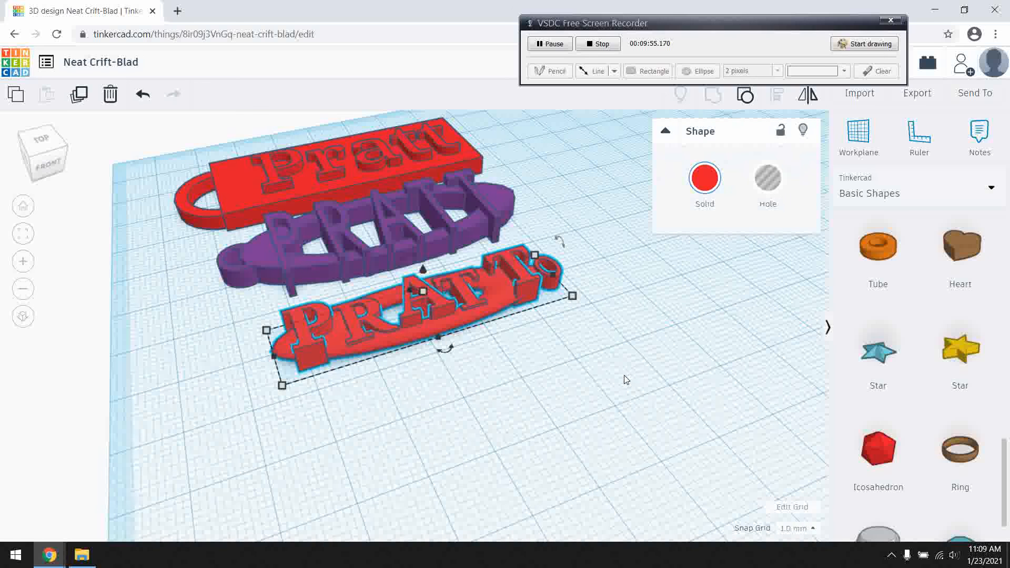